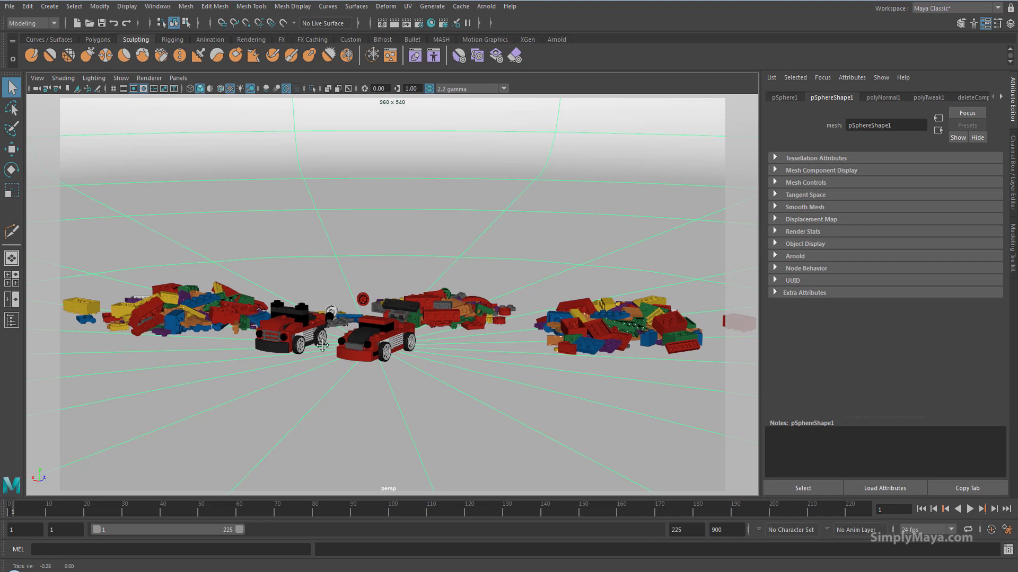
# Tumble closer to the brick cars and look through turnTableCamera4.
pyautogui.keyDown('alt'); pyautogui.moveTo(301, 375); pyautogui.dragTo(311, 202); pyautogui.keyUp('alt')
pyautogui.click(154, 78)
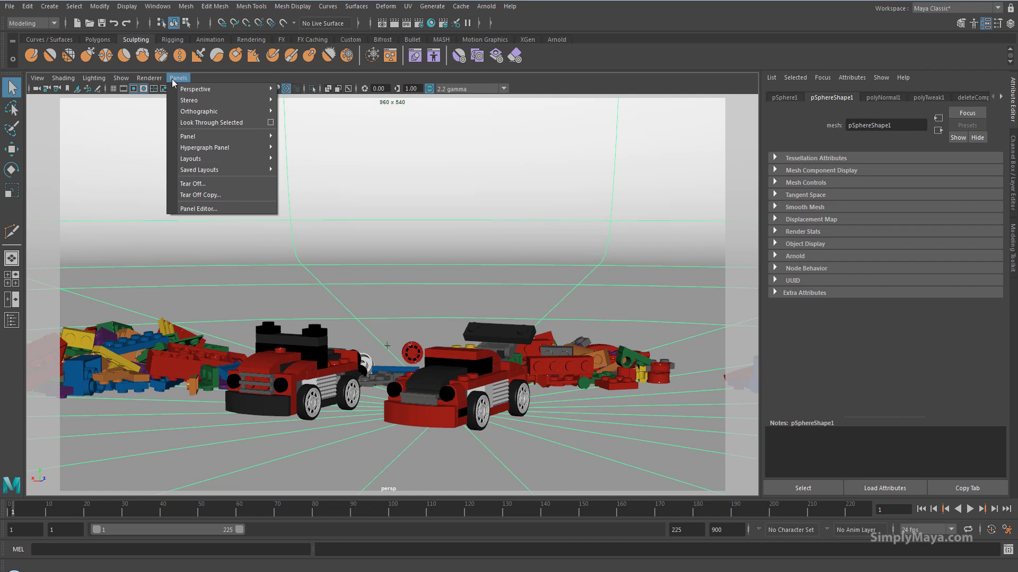
pyautogui.moveTo(178, 78)
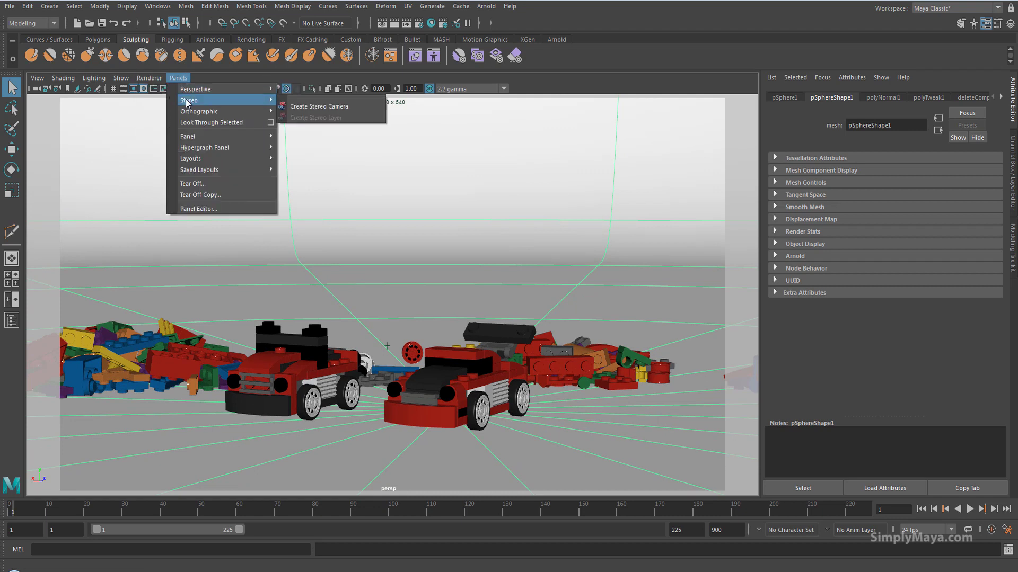
pyautogui.moveTo(206, 90)
pyautogui.click(314, 123)
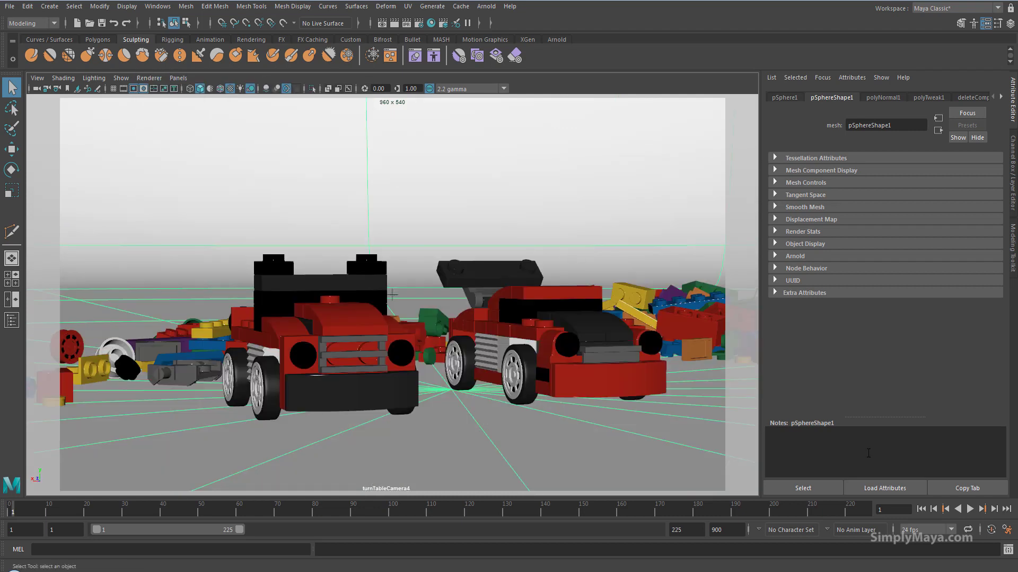
# Play the turntable animation, stop it, and return to the first frame.
pyautogui.click(970, 510)
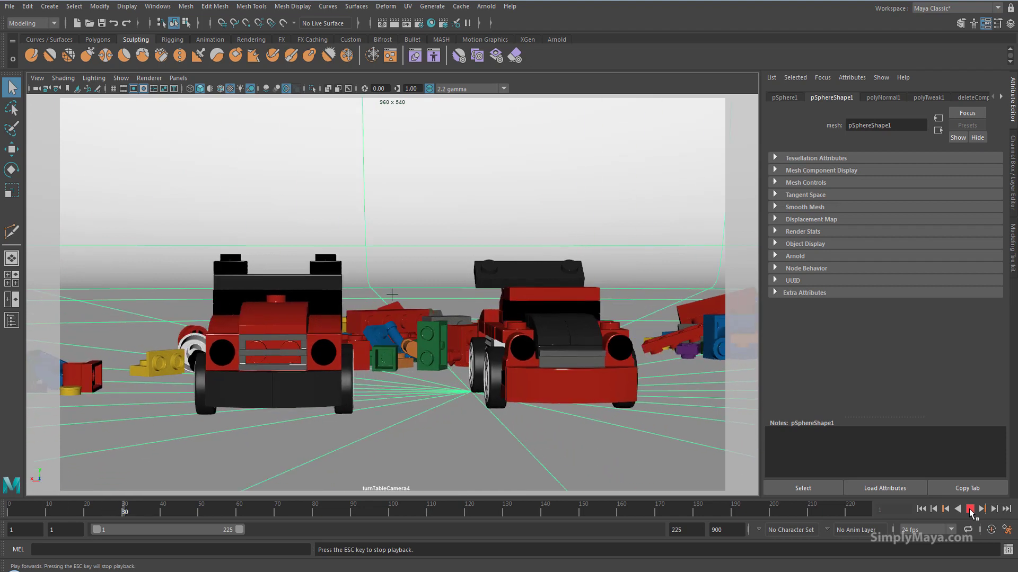
pyautogui.click(970, 510)
pyautogui.click(921, 509)
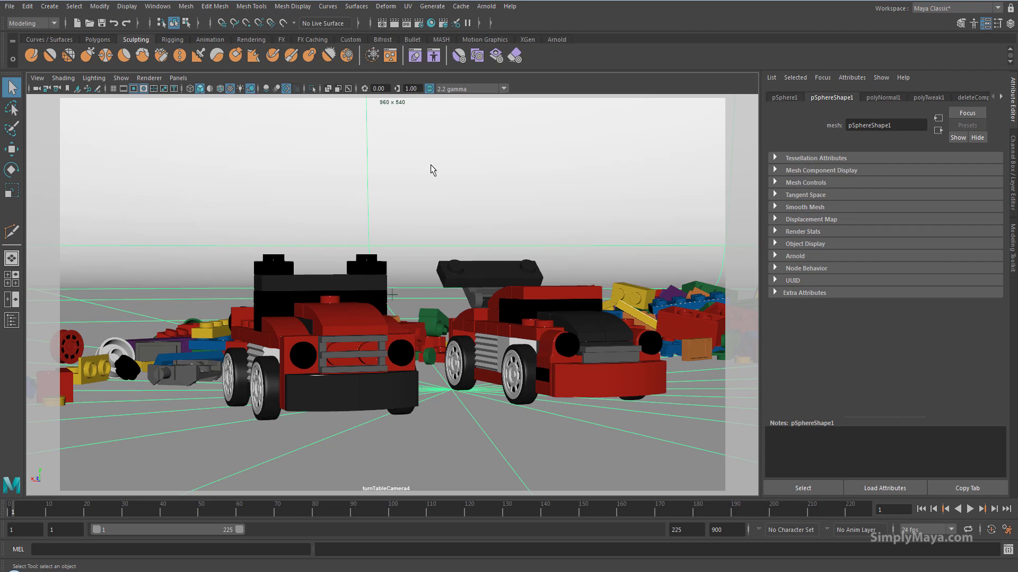
# Hide the grey backdrop sphere and switch to the persp camera, framing the cars from above.
pyautogui.hotkey('ctrl', 'h')
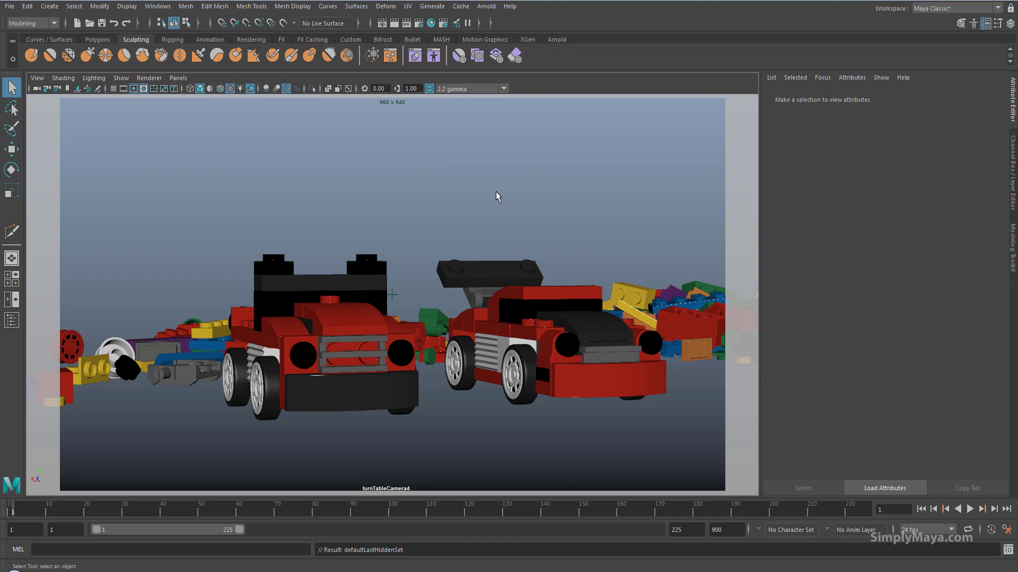
pyautogui.click(178, 78)
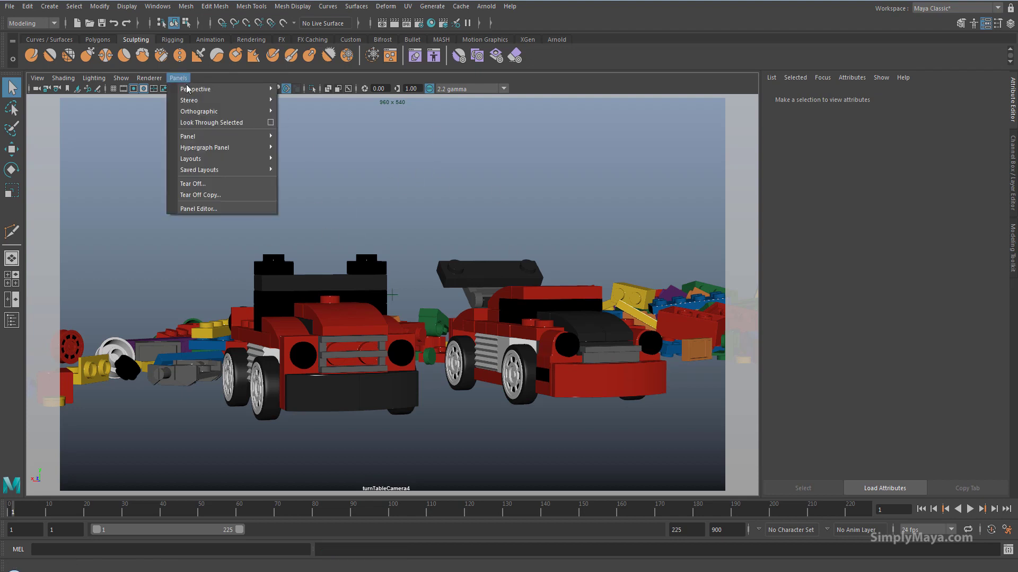
pyautogui.moveTo(265, 89)
pyautogui.click(298, 90)
pyautogui.keyDown('alt'); pyautogui.moveTo(364, 191); pyautogui.dragTo(366, 215, button='middle'); pyautogui.keyUp('alt')
pyautogui.keyDown('alt'); pyautogui.moveTo(366, 215); pyautogui.dragTo(435, 189); pyautogui.keyUp('alt')
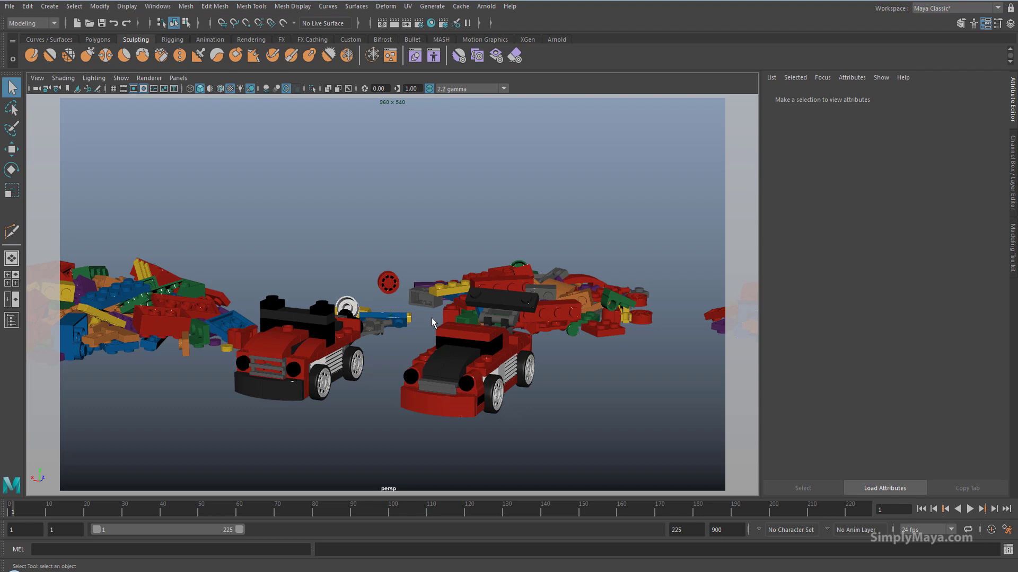
# Cycle the viewport background with Alt+B until it is solid black.
pyautogui.hotkey('alt', 'b')
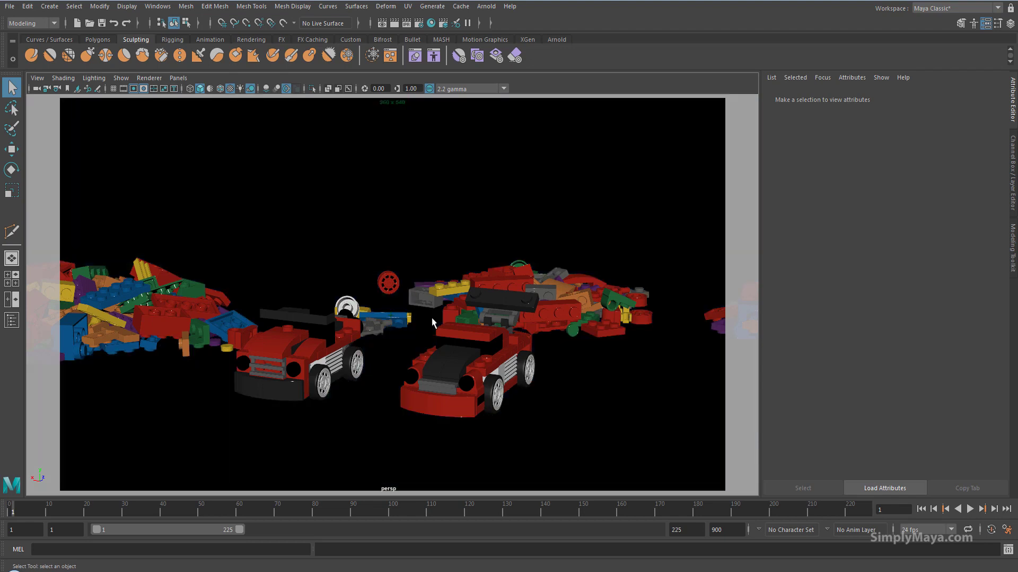
pyautogui.hotkey('alt', 'b')
pyautogui.hotkey('alt', 'b')
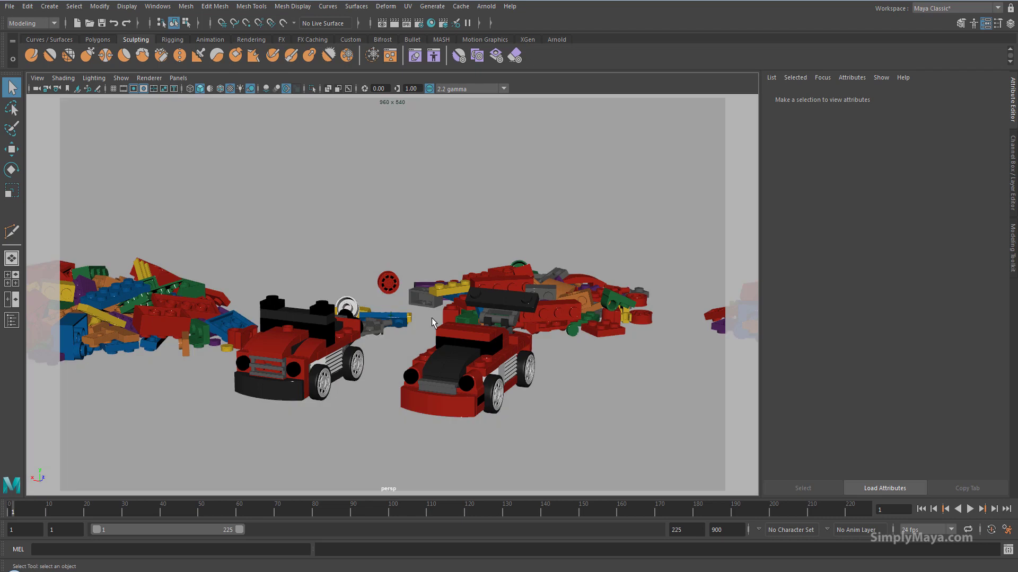
pyautogui.hotkey('alt', 'b')
pyautogui.hotkey('alt', 'b')
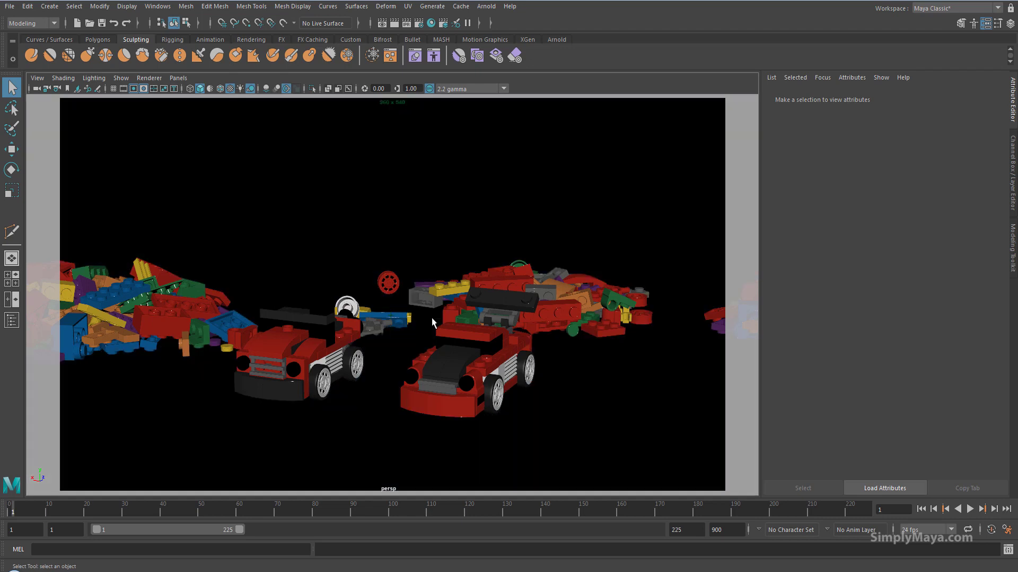
pyautogui.moveTo(314, 373)
pyautogui.keyDown('alt'); pyautogui.mouseDown()
pyautogui.moveTo(360, 386)
pyautogui.moveTo(454, 381)
pyautogui.mouseUp(); pyautogui.keyUp('alt')
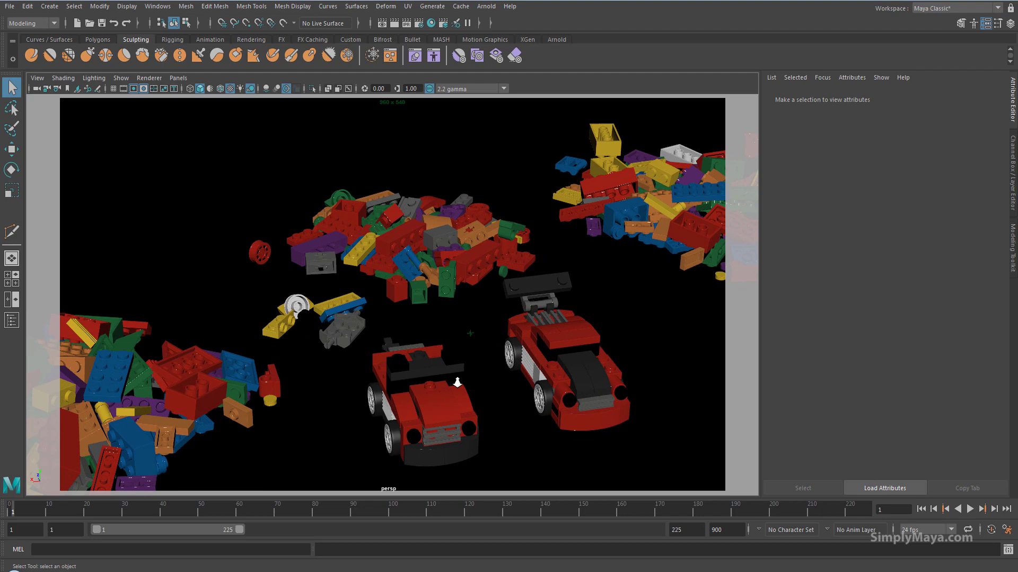
# In the Outliner, select Brick_Pile_02 through Race_Car, group5–group7 and Brick_Pile_03.
pyautogui.scroll(-4, 455, 382)
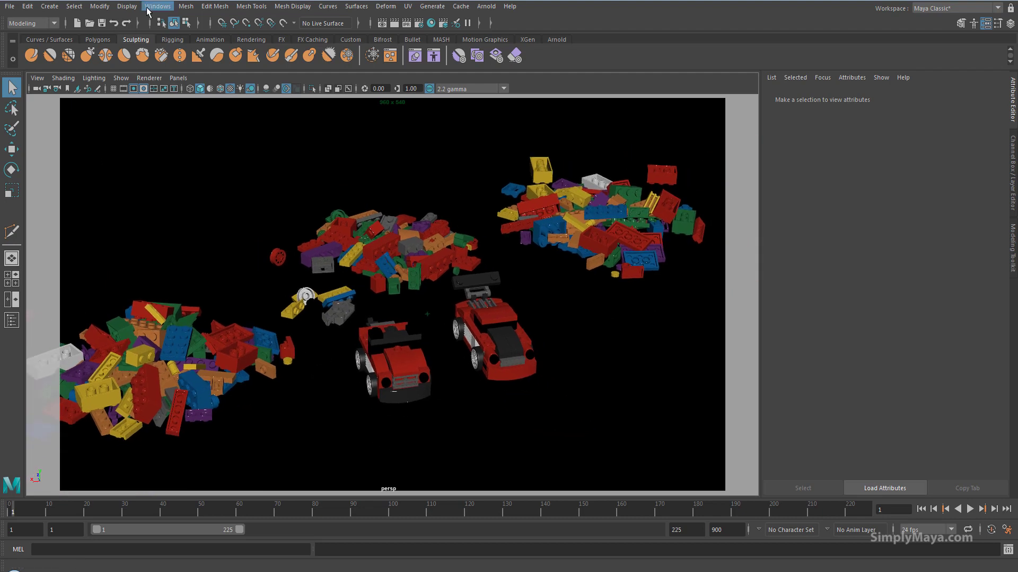
pyautogui.click(148, 9)
pyautogui.click(172, 126)
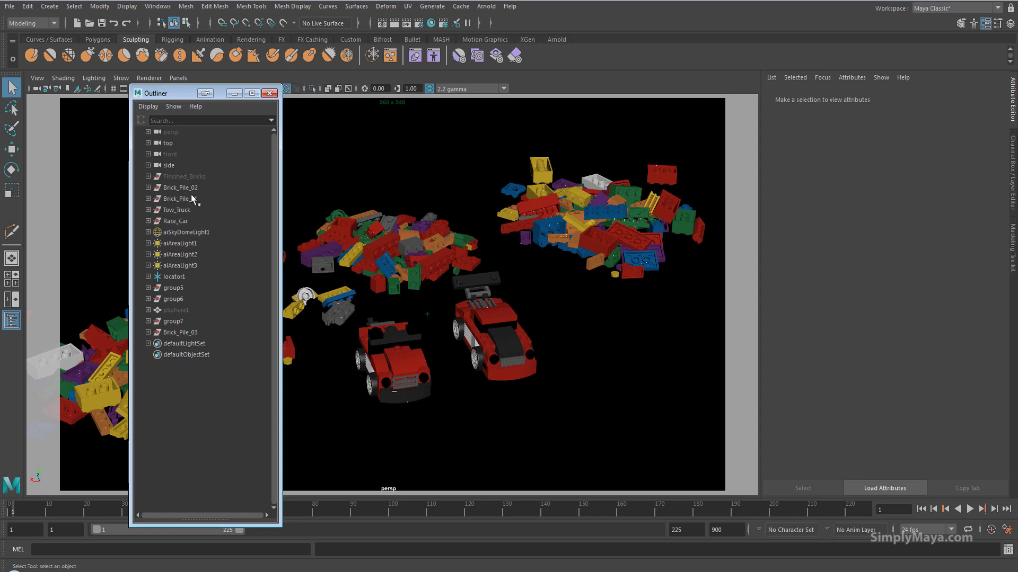
pyautogui.moveTo(183, 188); pyautogui.dragTo(181, 222)
pyautogui.keyDown('ctrl'); pyautogui.click(176, 288); pyautogui.keyUp('ctrl')
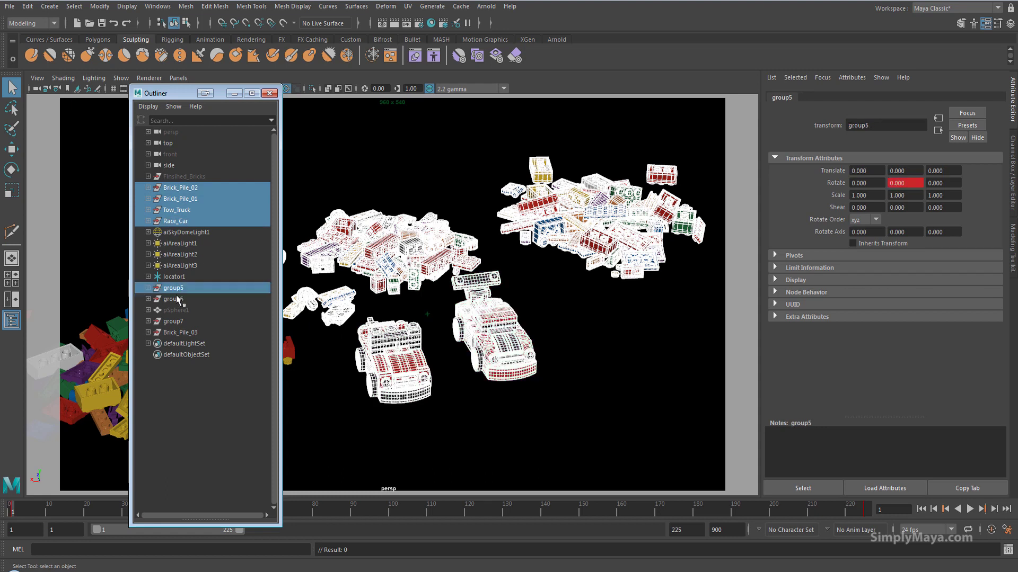
pyautogui.keyDown('ctrl'); pyautogui.click(179, 298); pyautogui.keyUp('ctrl')
pyautogui.keyDown('ctrl'); pyautogui.click(181, 322); pyautogui.keyUp('ctrl')
pyautogui.keyDown('ctrl'); pyautogui.click(183, 332); pyautogui.keyUp('ctrl')
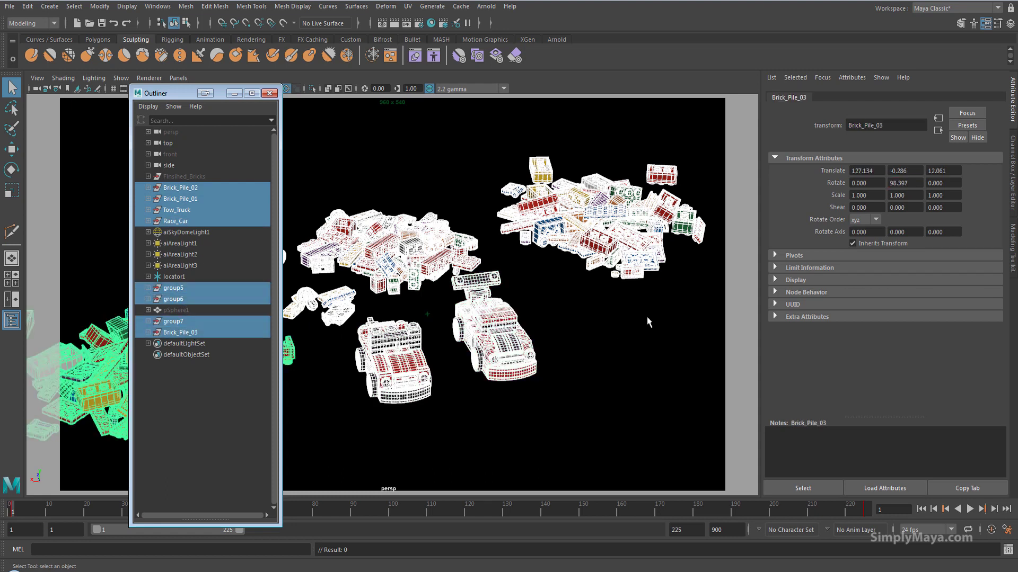
# Create layer2 from the selection and toggle its visibility to check its contents.
pyautogui.click(1014, 199)
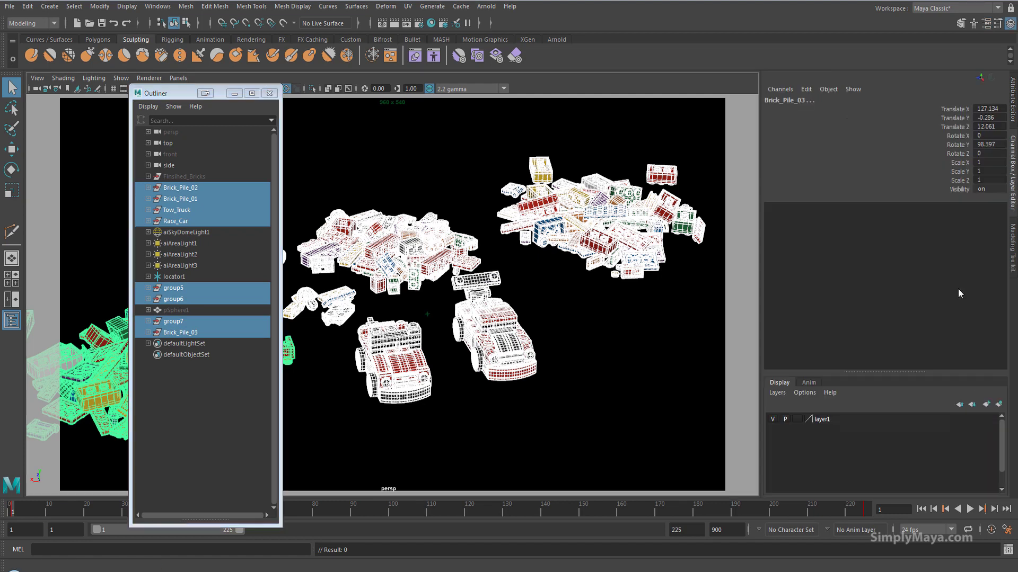
pyautogui.click(1000, 404)
pyautogui.click(773, 419)
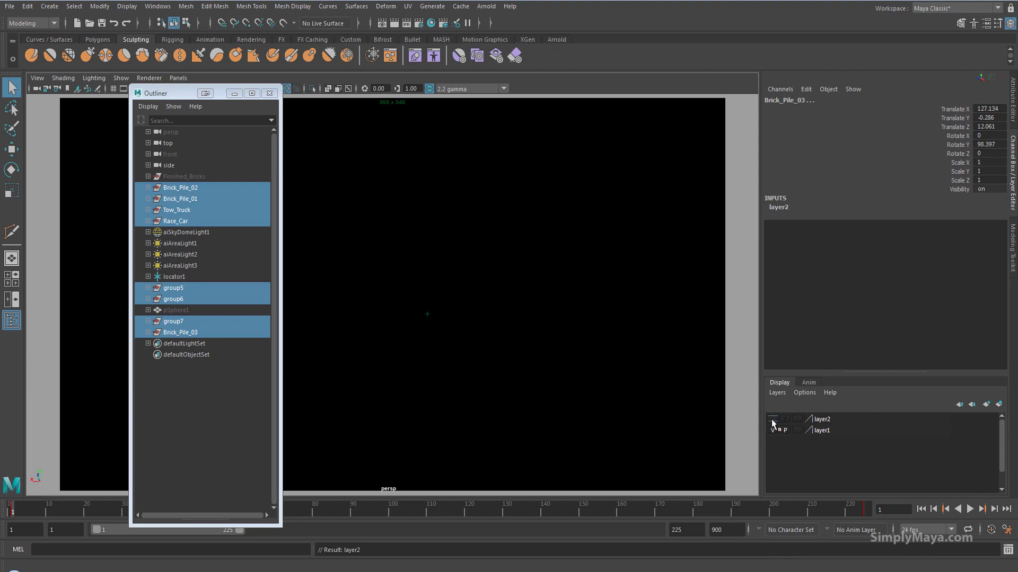
pyautogui.click(772, 420)
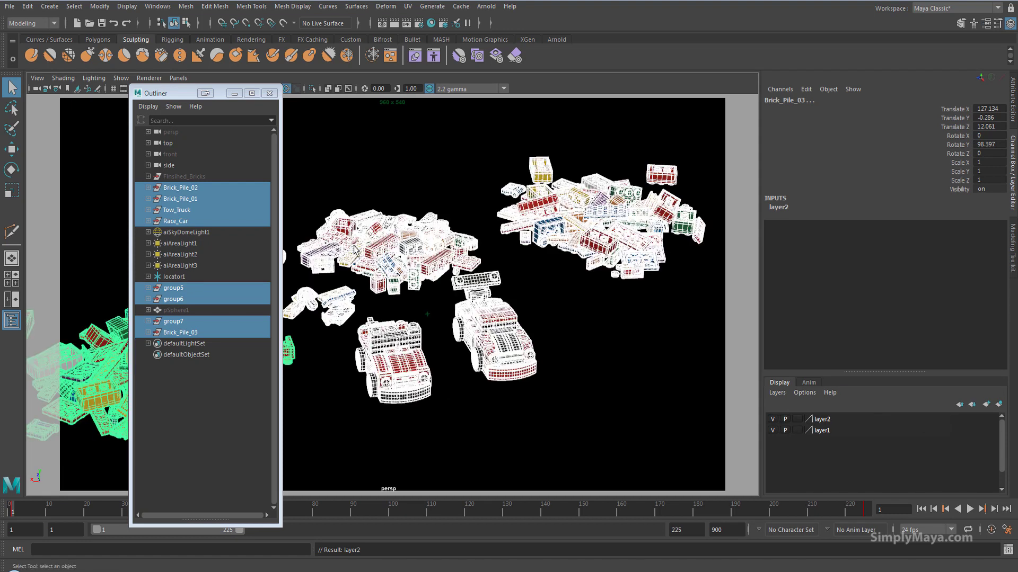
# Assign a new Surface Shader to the selected piles, cars and groups, then deselect them.
pyautogui.rightClick(376, 242)
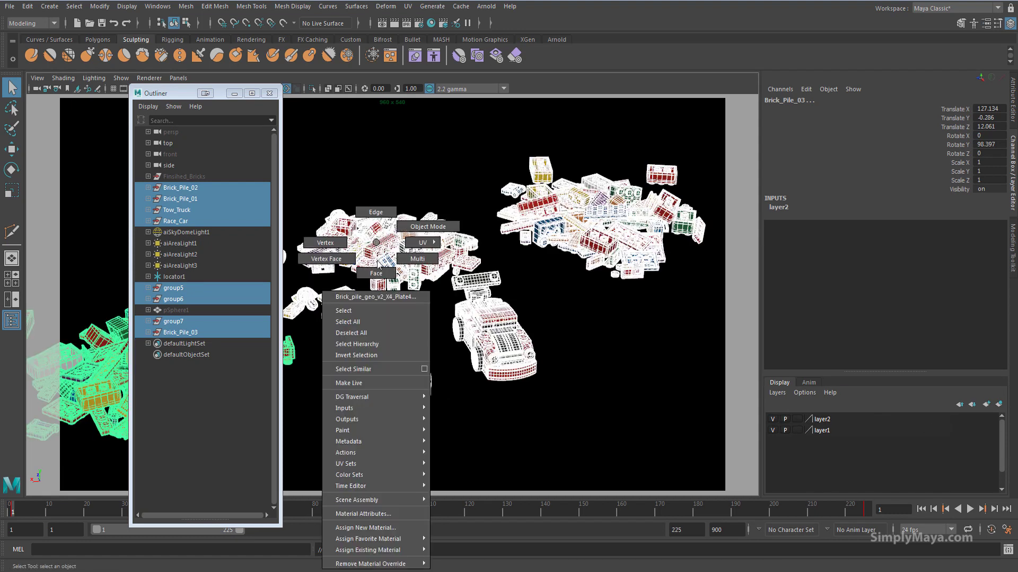
pyautogui.click(394, 527)
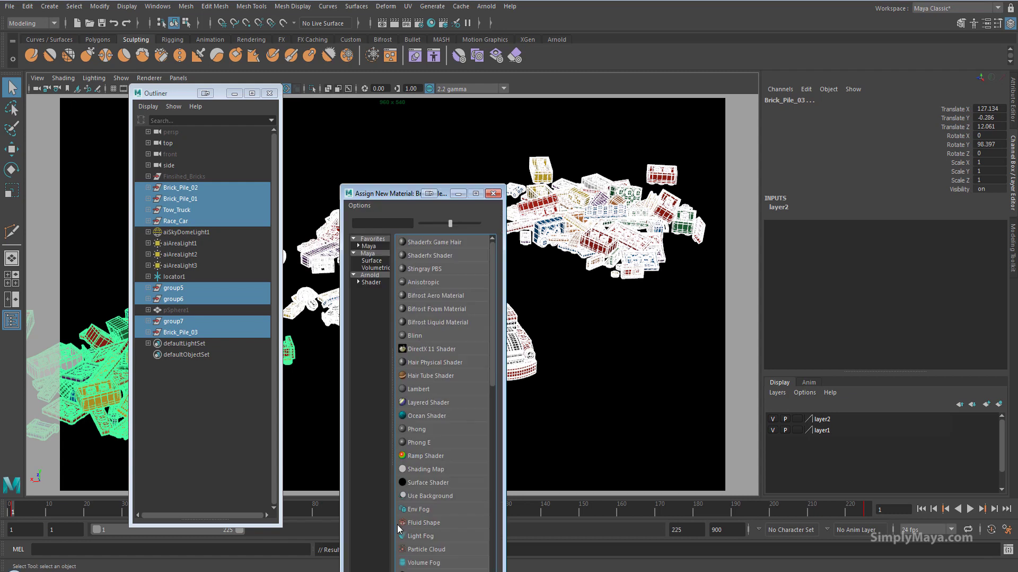
pyautogui.click(372, 261)
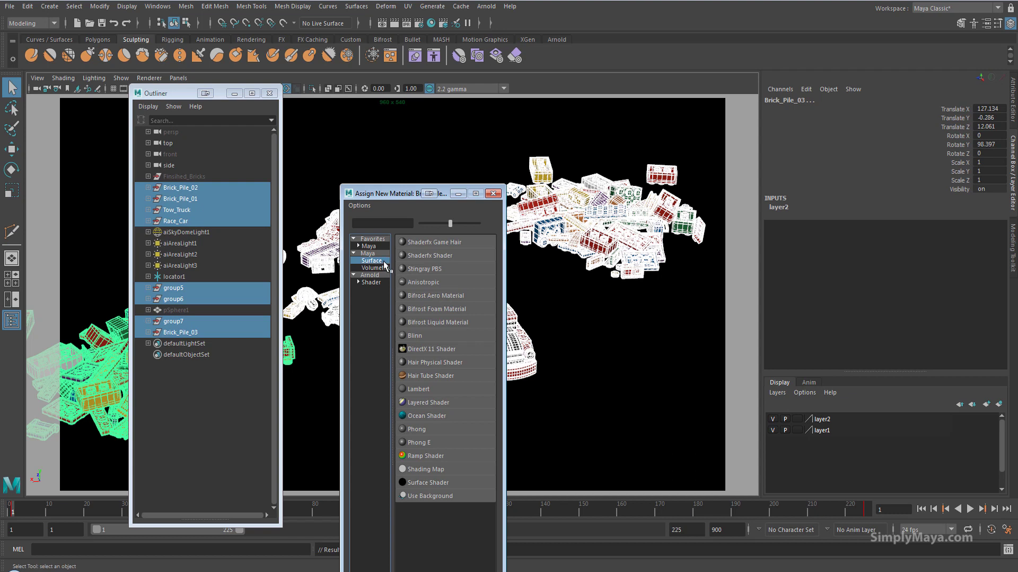
pyautogui.click(429, 482)
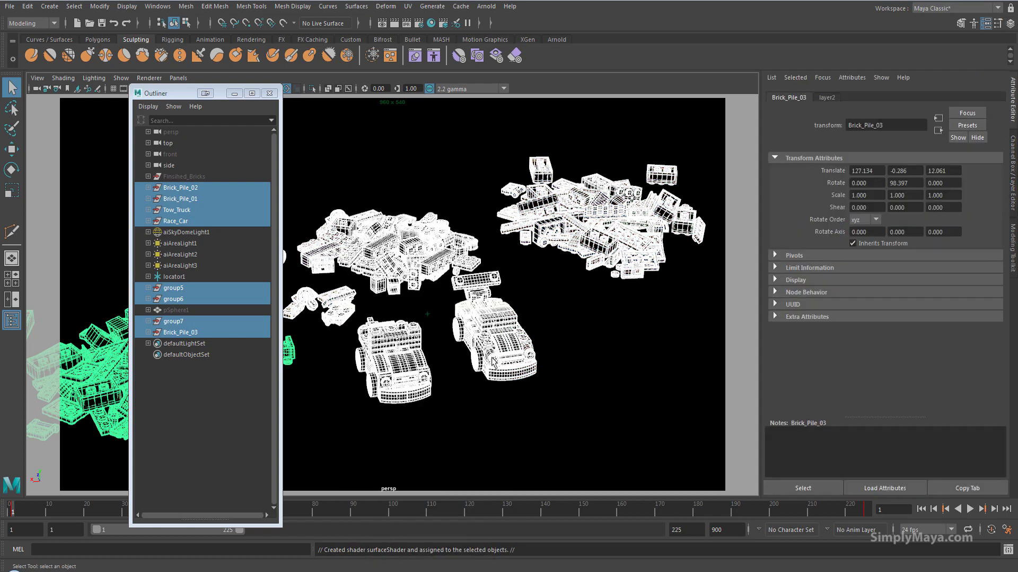
pyautogui.keyDown('alt'); pyautogui.moveTo(425, 392); pyautogui.dragTo(529, 374); pyautogui.keyUp('alt')
pyautogui.click(528, 373)
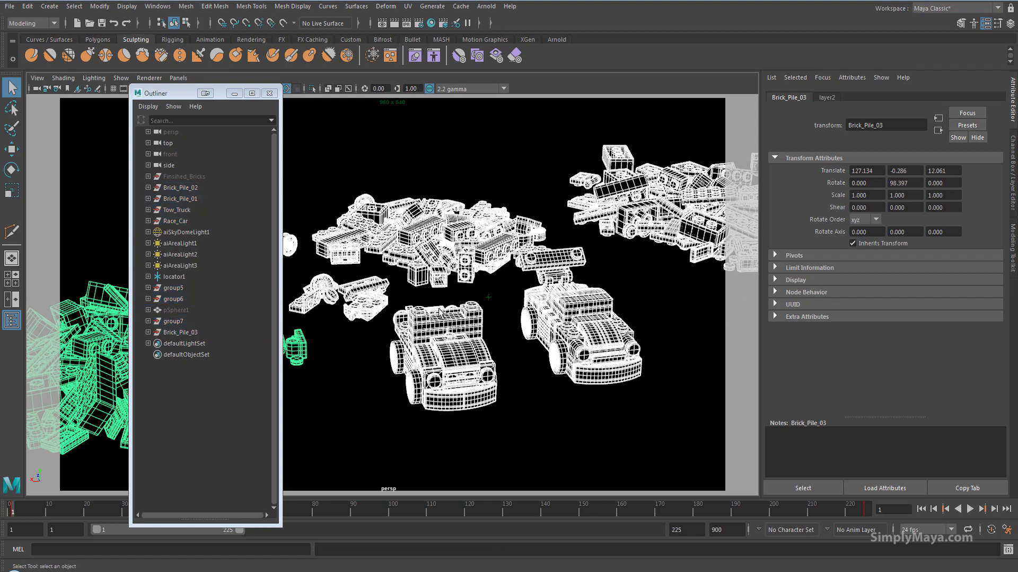
pyautogui.keyDown('alt'); pyautogui.moveTo(534, 313); pyautogui.dragTo(482, 295); pyautogui.keyUp('alt')
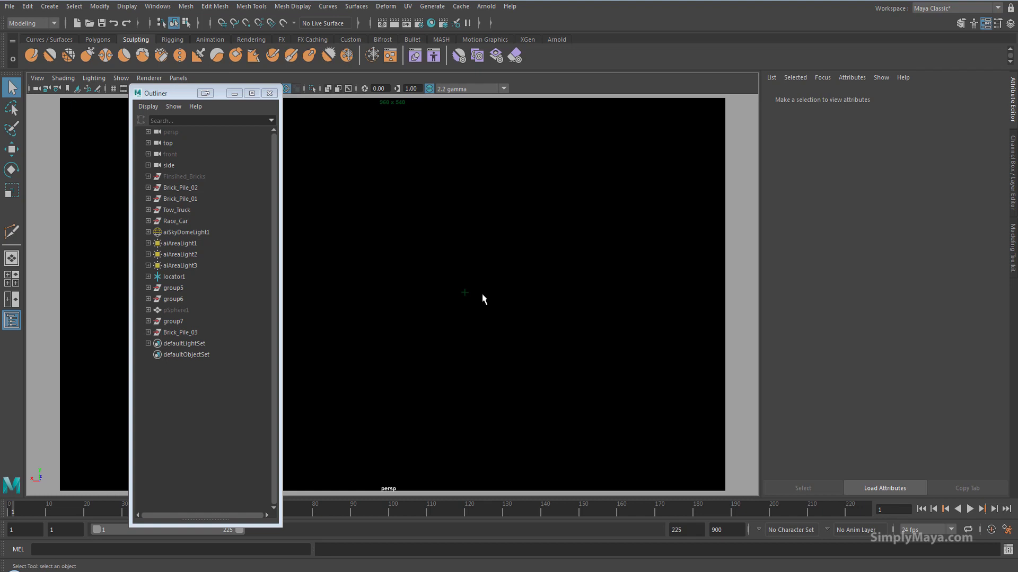
# Hide locator1, turn on Wireframe on Shaded, and move in so the cars fill the view.
pyautogui.click(464, 293)
pyautogui.hotkey('ctrl', 'h')
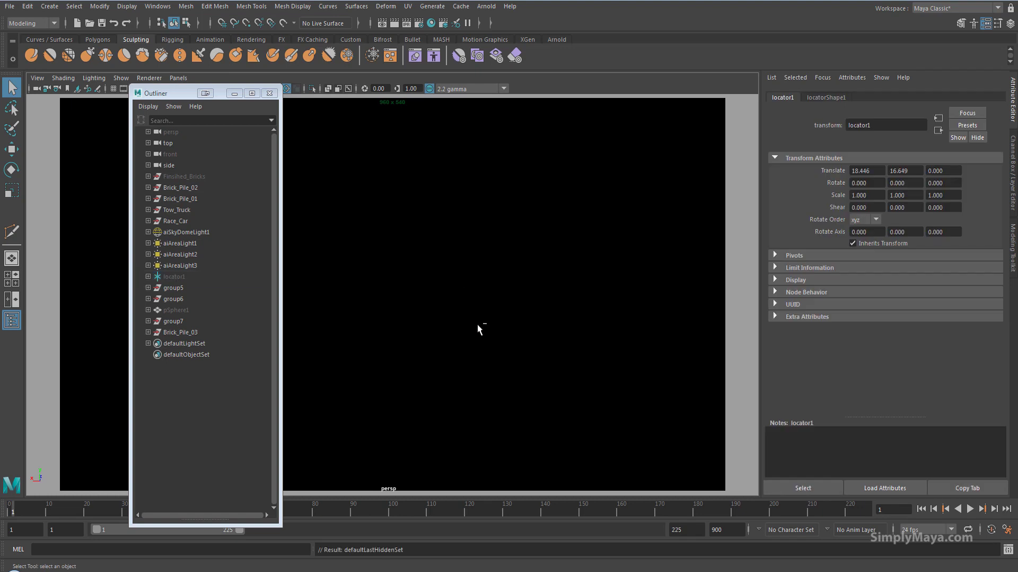
pyautogui.click(234, 93)
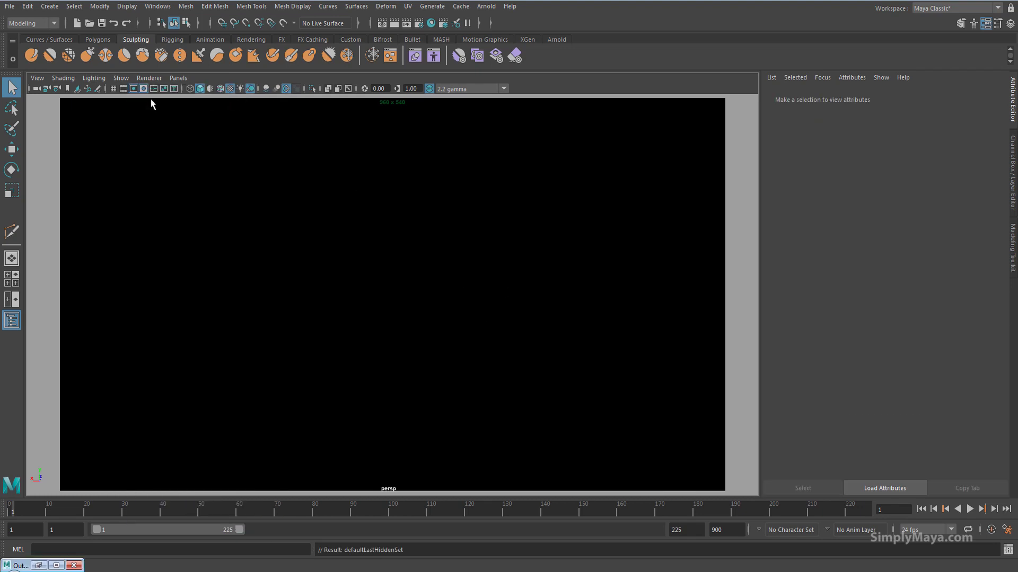
pyautogui.click(63, 78)
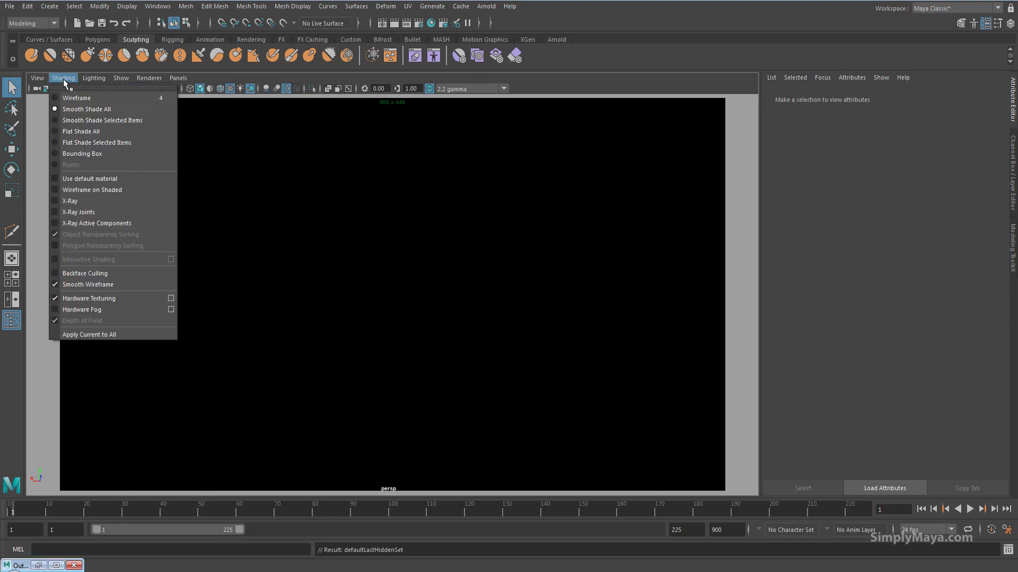
pyautogui.click(104, 191)
pyautogui.keyDown('alt'); pyautogui.moveTo(260, 313); pyautogui.dragTo(466, 323, button='right'); pyautogui.keyUp('alt')
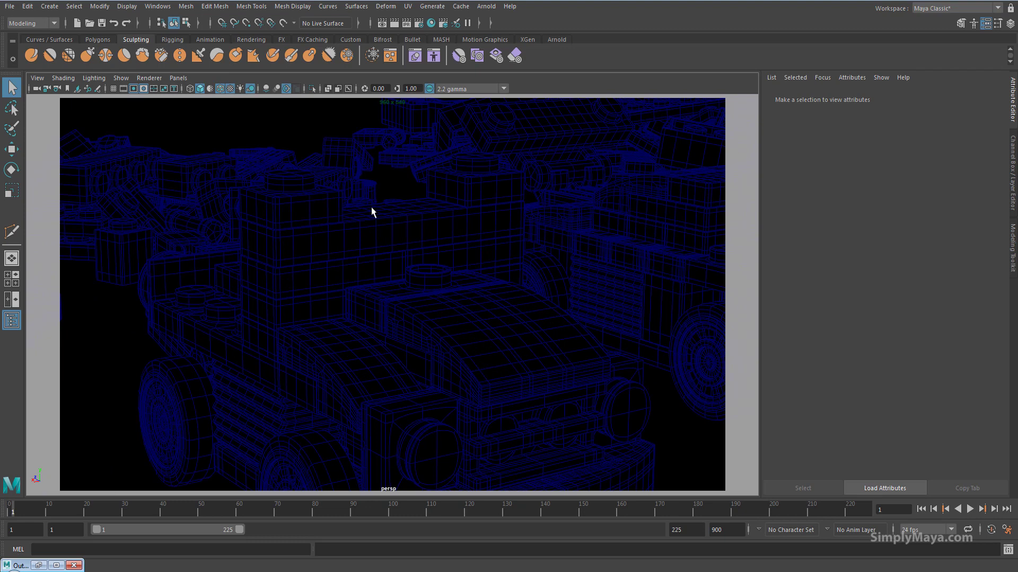
# In the Viewport 2.0 settings, set anti-aliasing Sample Count to 16 and move the window aside.
pyautogui.click(149, 78)
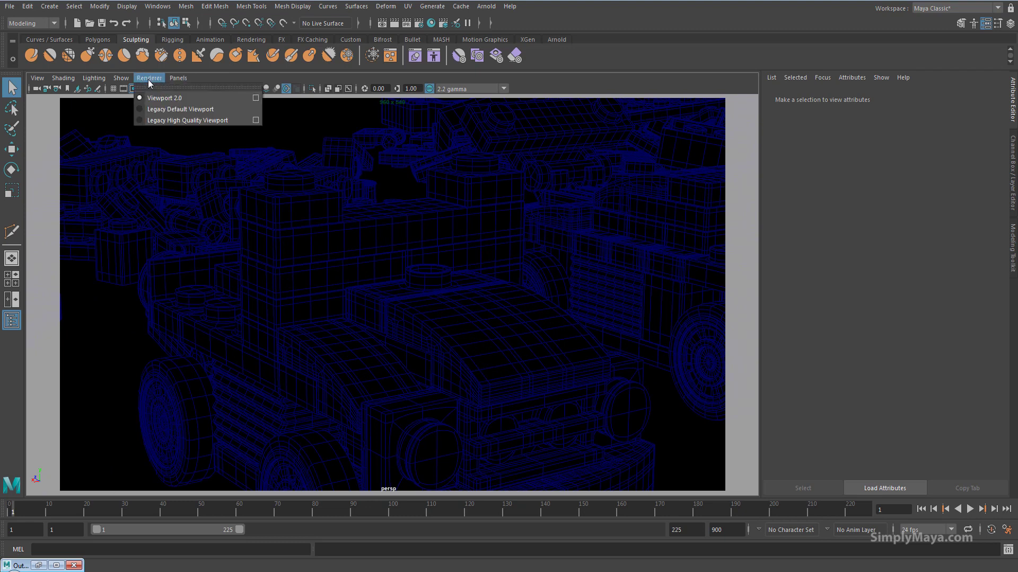
pyautogui.click(256, 98)
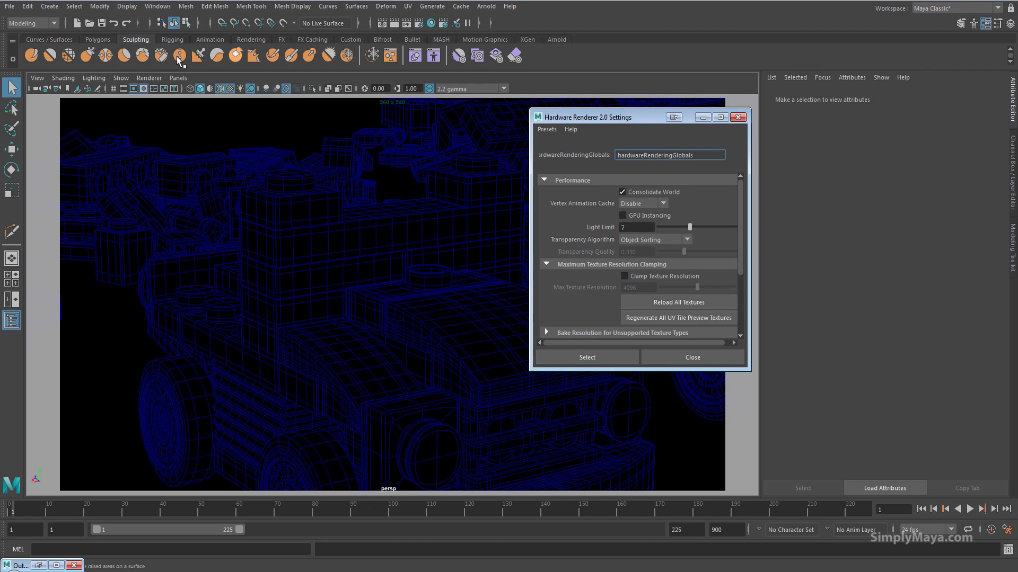
pyautogui.click(179, 78)
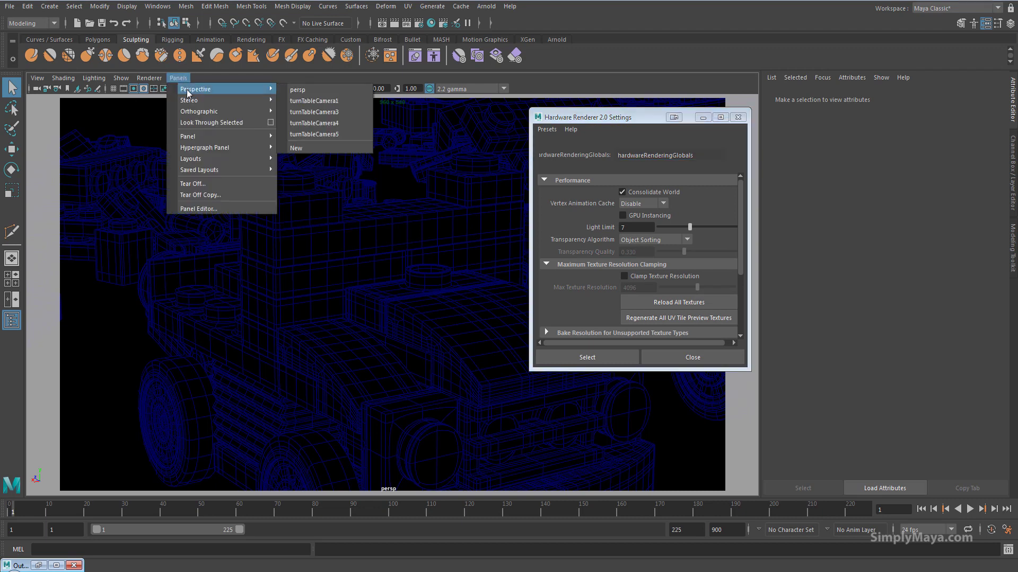
pyautogui.moveTo(148, 78)
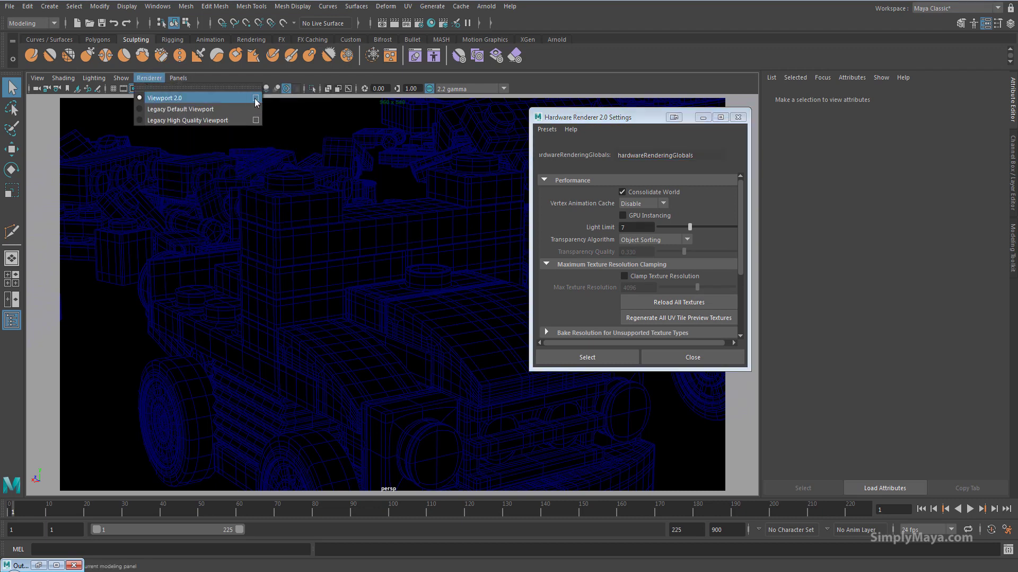
pyautogui.click(544, 236)
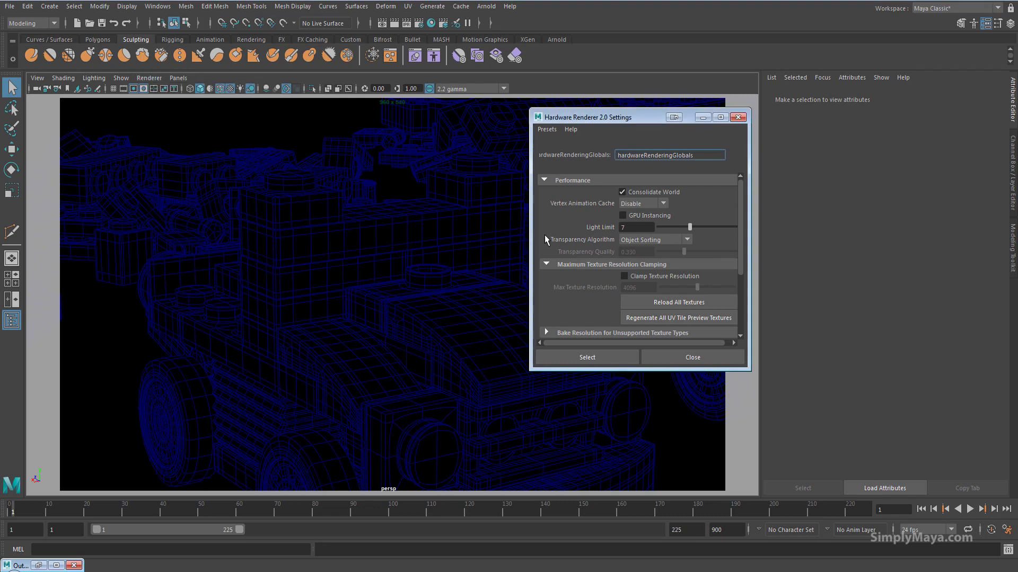
pyautogui.scroll(-3, 545, 235)
pyautogui.click(604, 285)
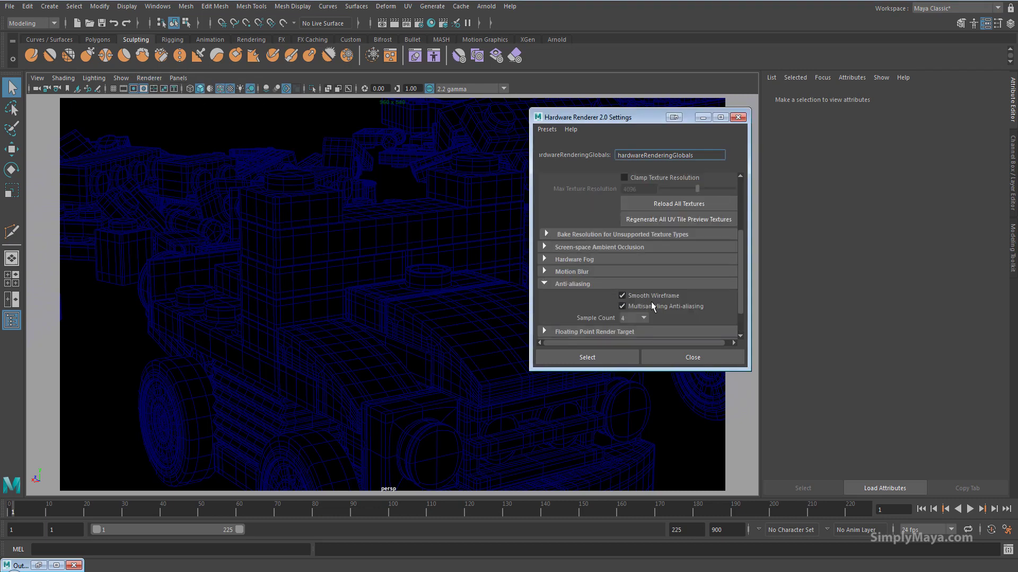
pyautogui.click(643, 318)
pyautogui.click(634, 374)
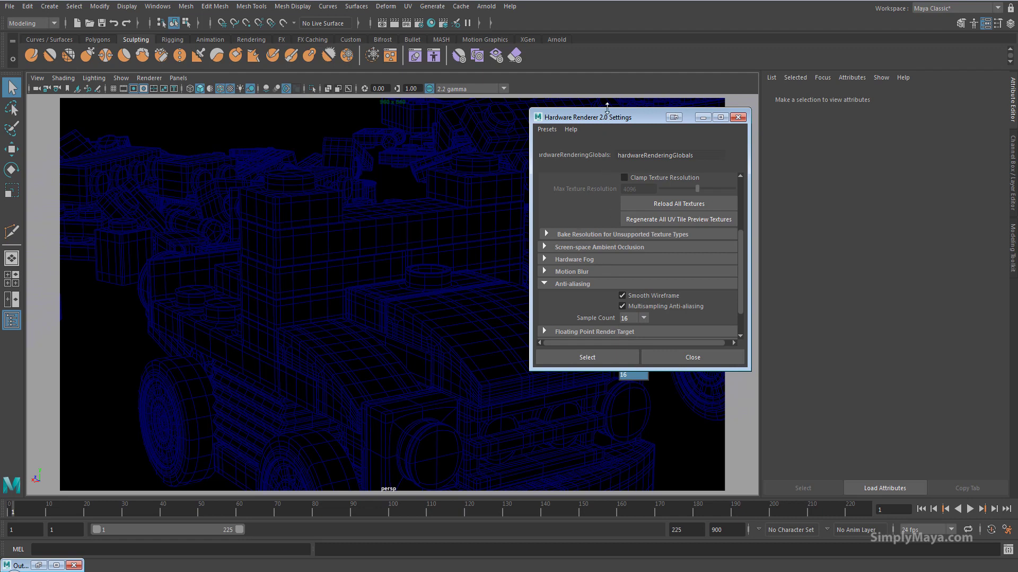
pyautogui.moveTo(607, 109); pyautogui.dragTo(698, 100)
pyautogui.moveTo(624, 112); pyautogui.dragTo(755, 101)
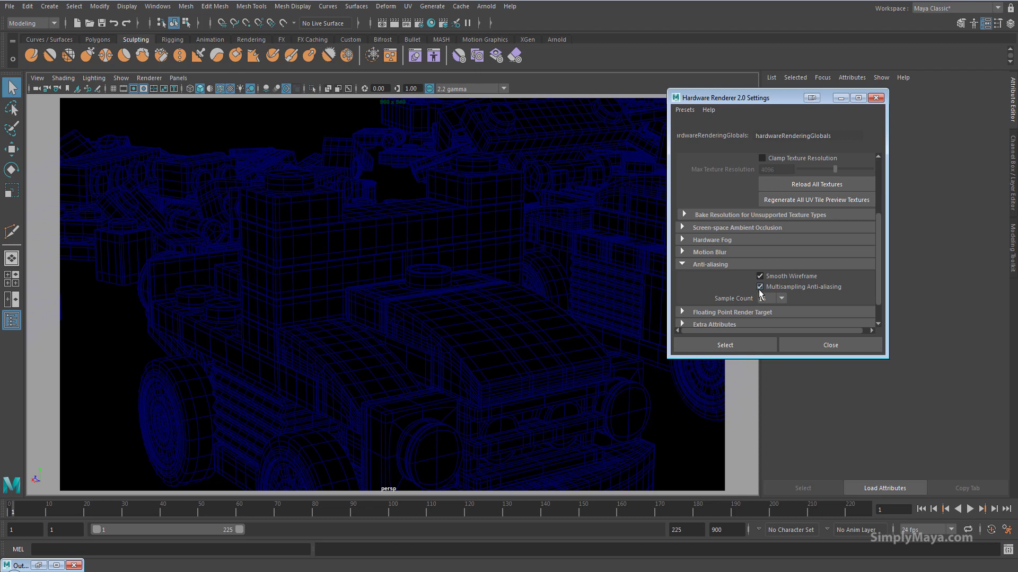
# Close the renderer settings and toggle smooth preview (3/1) on a front wheel rim.
pyautogui.click(840, 345)
pyautogui.keyDown('alt'); pyautogui.moveTo(499, 371); pyautogui.dragTo(476, 377); pyautogui.keyUp('alt')
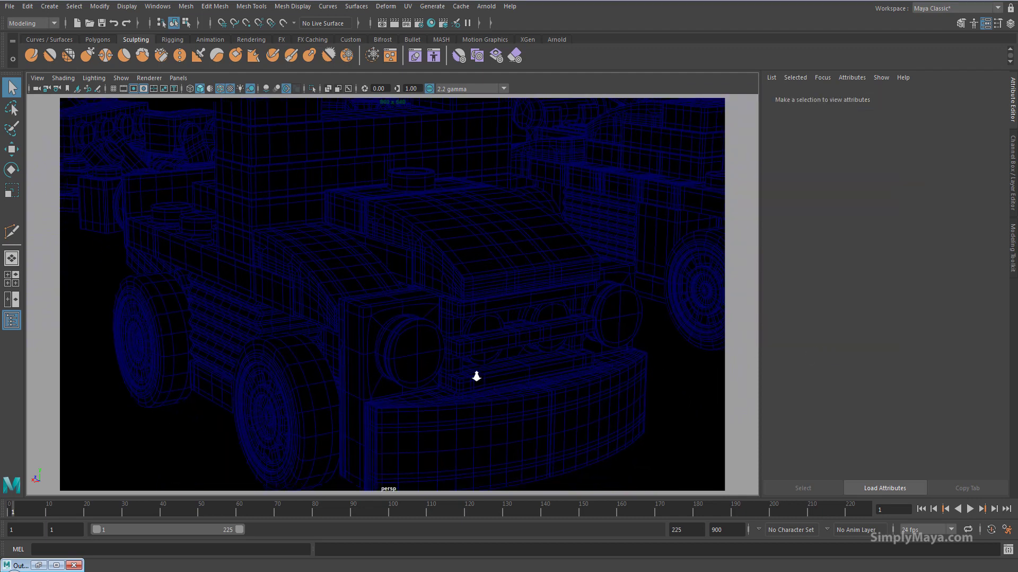
pyautogui.keyDown('alt'); pyautogui.moveTo(476, 377); pyautogui.dragTo(459, 254, button='right'); pyautogui.keyUp('alt')
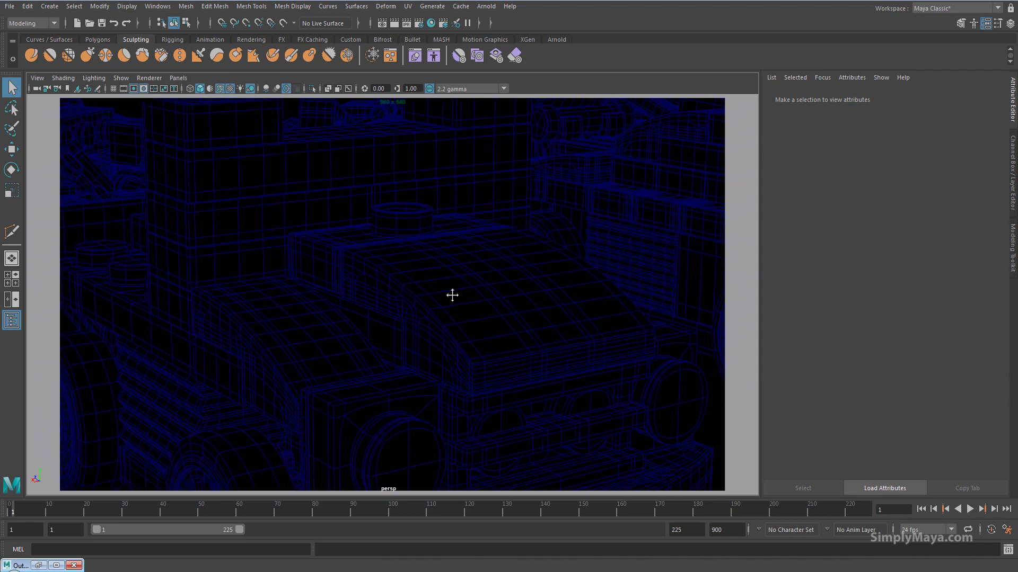
pyautogui.keyDown('alt'); pyautogui.moveTo(453, 296); pyautogui.dragTo(496, 246, button='middle'); pyautogui.keyUp('alt')
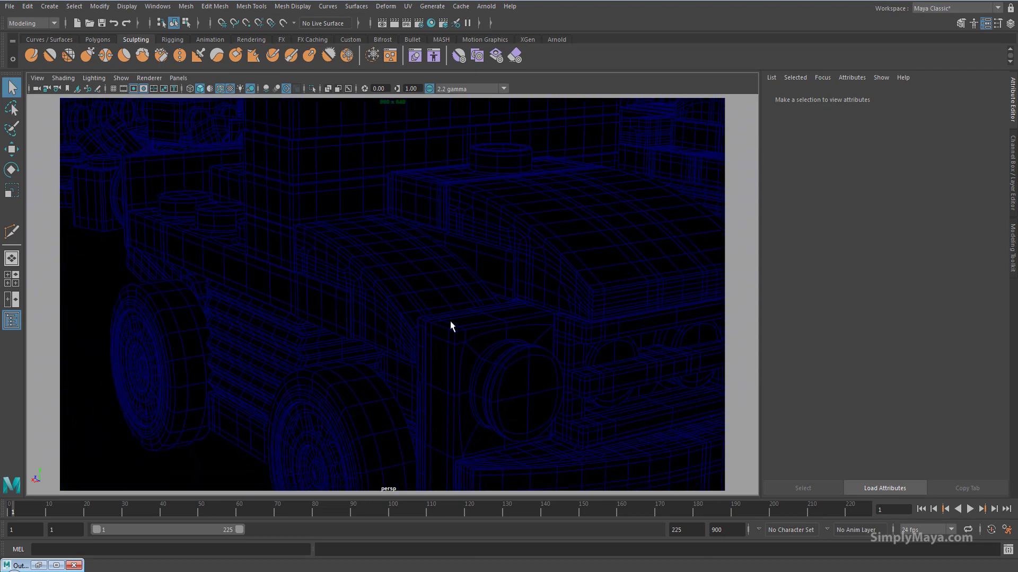
pyautogui.keyDown('alt'); pyautogui.moveTo(451, 325); pyautogui.dragTo(527, 355, button='right'); pyautogui.keyUp('alt')
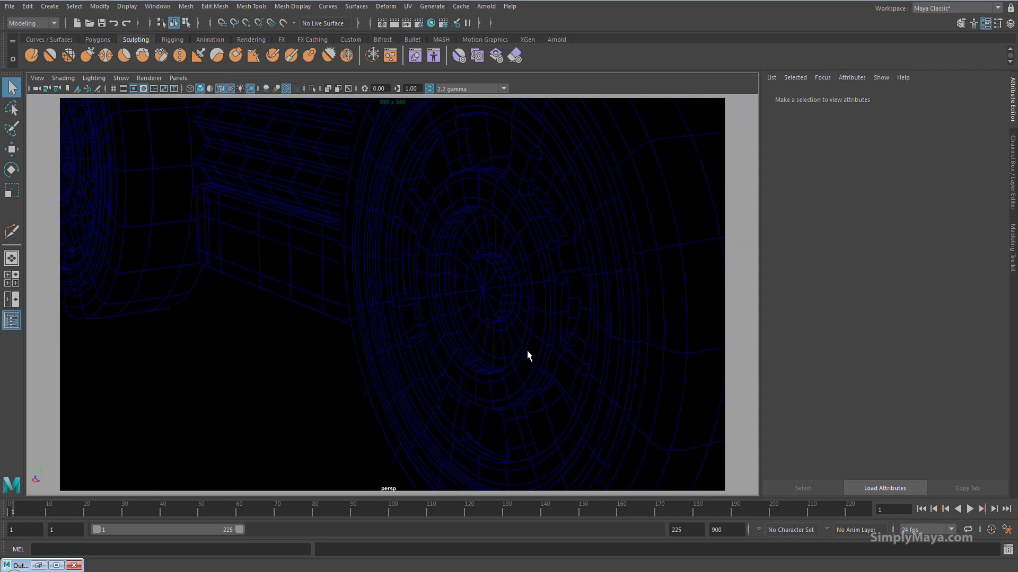
pyautogui.click(516, 353)
pyautogui.press('3')
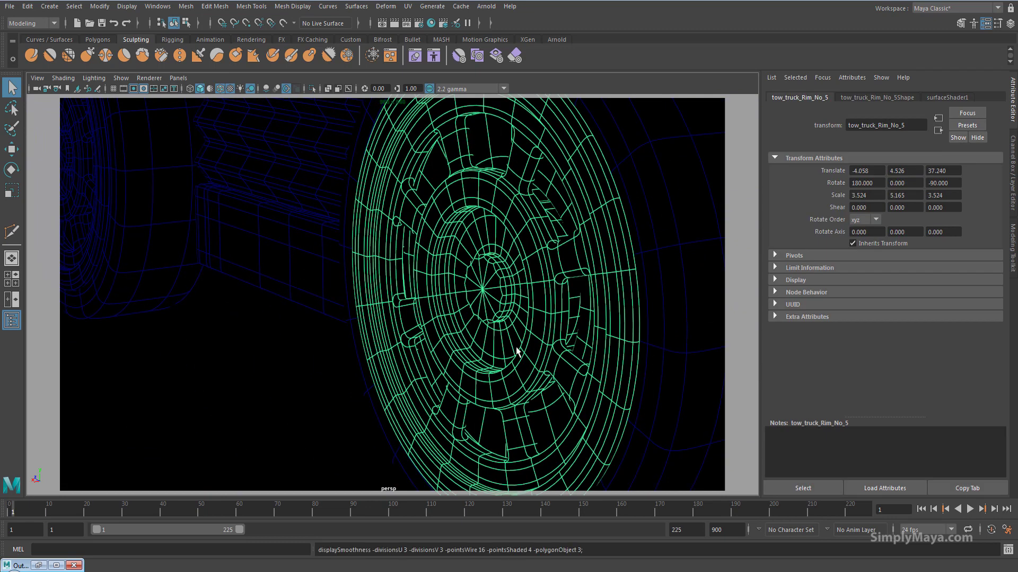
pyautogui.press('1')
pyautogui.press('3')
pyautogui.press('1')
pyautogui.press('3')
# Orbit back out to the whole tow truck and deselect the rim.
pyautogui.scroll(-5, 535, 294)
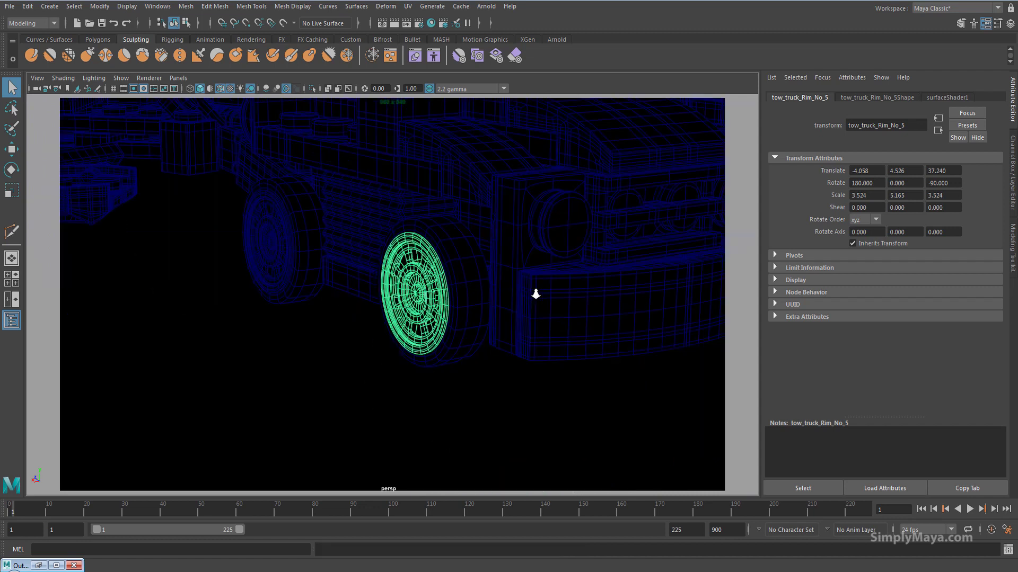
pyautogui.keyDown('alt'); pyautogui.moveTo(515, 284); pyautogui.dragTo(448, 336); pyautogui.keyUp('alt')
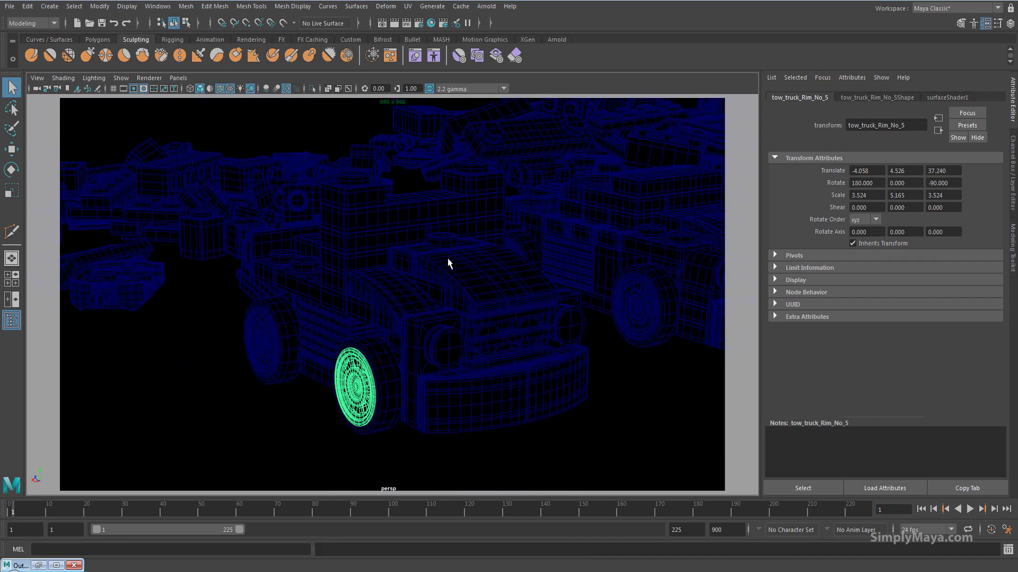
pyautogui.keyDown('alt'); pyautogui.moveTo(447, 264); pyautogui.dragTo(461, 233); pyautogui.keyUp('alt')
pyautogui.click(421, 257)
pyautogui.keyDown('alt'); pyautogui.moveTo(411, 316); pyautogui.dragTo(393, 300, button='right'); pyautogui.keyUp('alt')
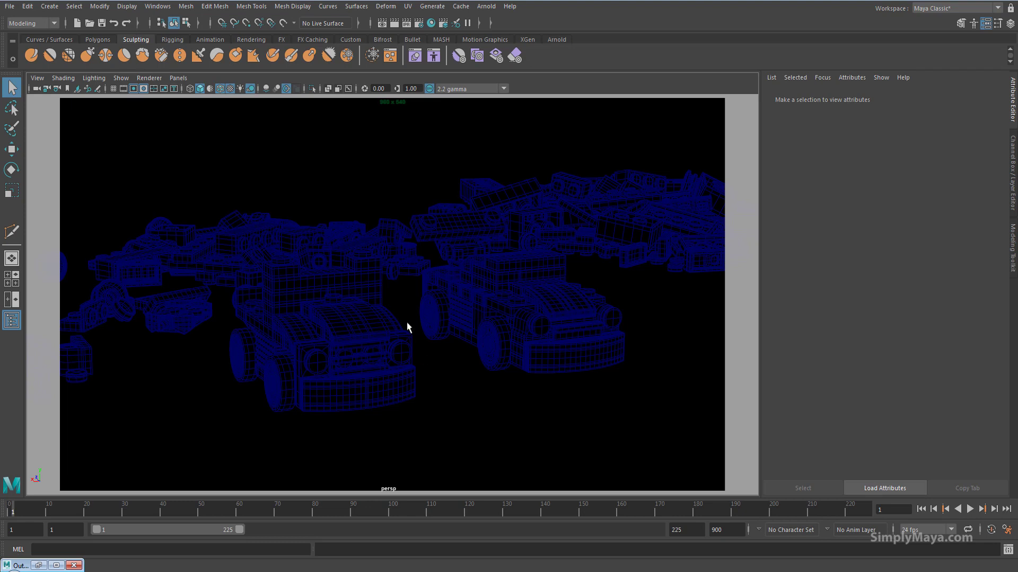
# Look through turnTableCamera4 so both cars appear from the render's camera angle.
pyautogui.click(148, 7)
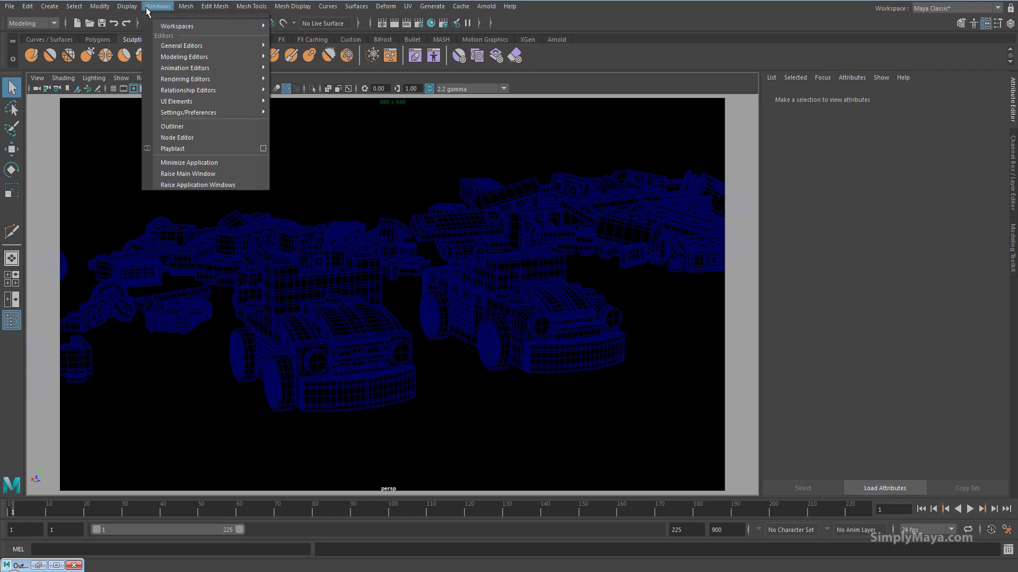
pyautogui.moveTo(210, 112)
pyautogui.click(498, 151)
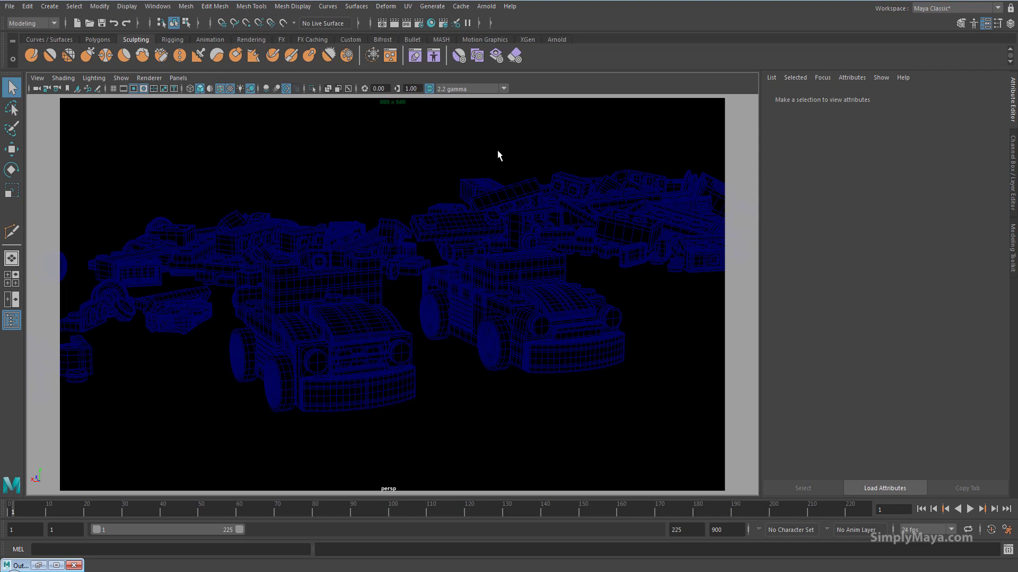
pyautogui.click(148, 78)
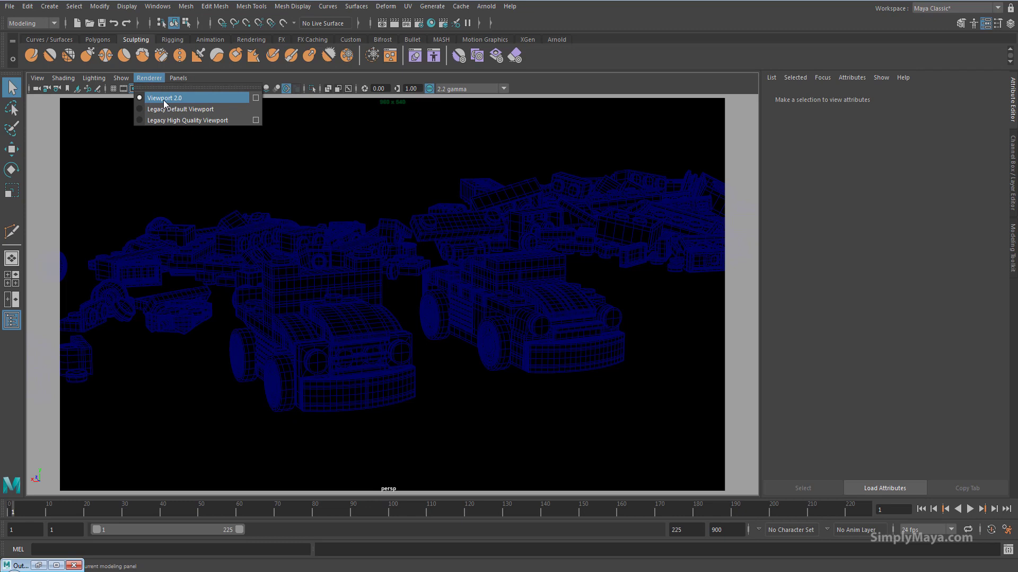
pyautogui.moveTo(183, 100)
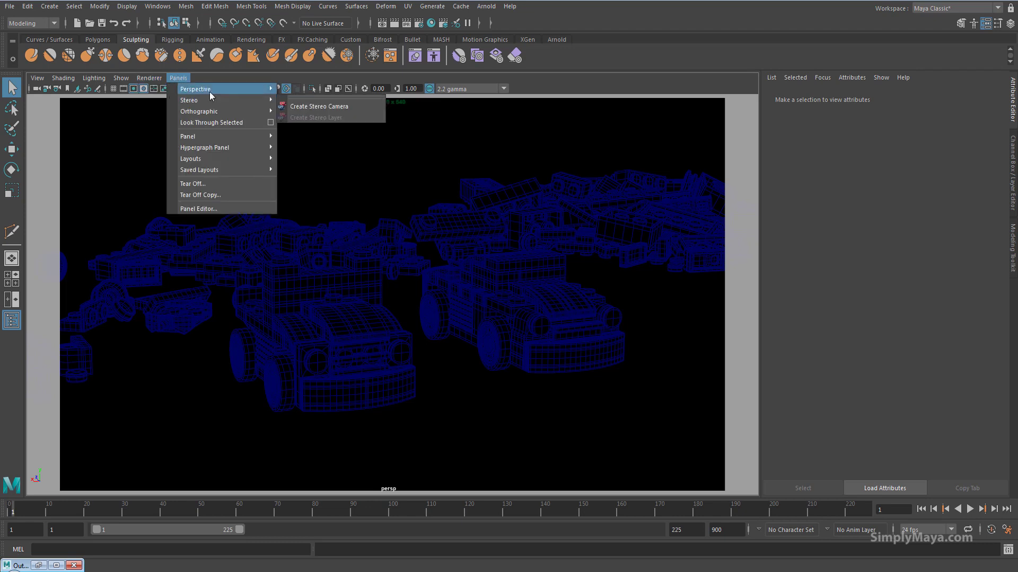
pyautogui.moveTo(208, 90)
pyautogui.click(338, 121)
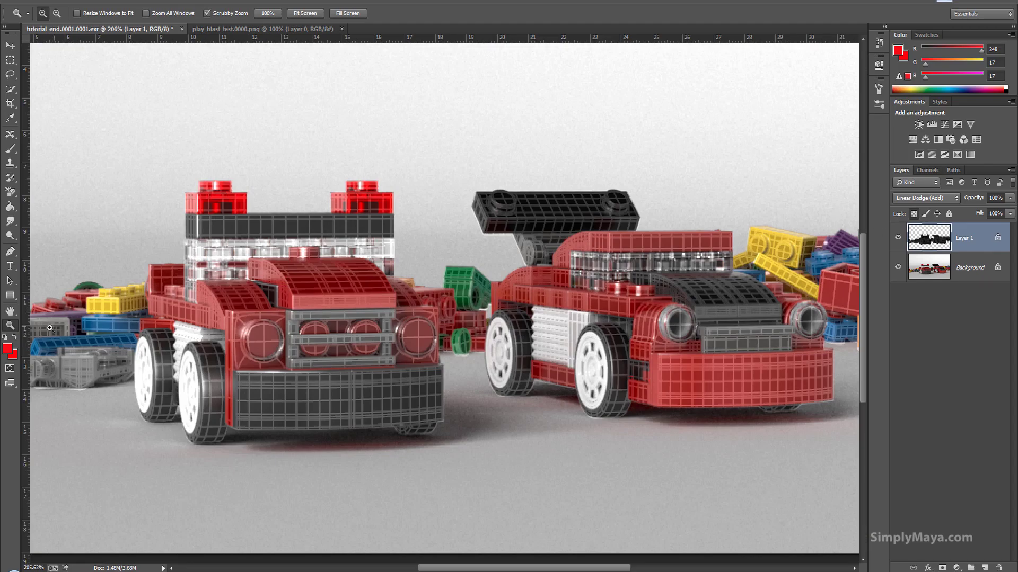
# View the Photoshop image at 100%, hide the wireframe Layer 1, and return to Maya.
pyautogui.doubleClick(16, 326)
pyautogui.click(898, 238)
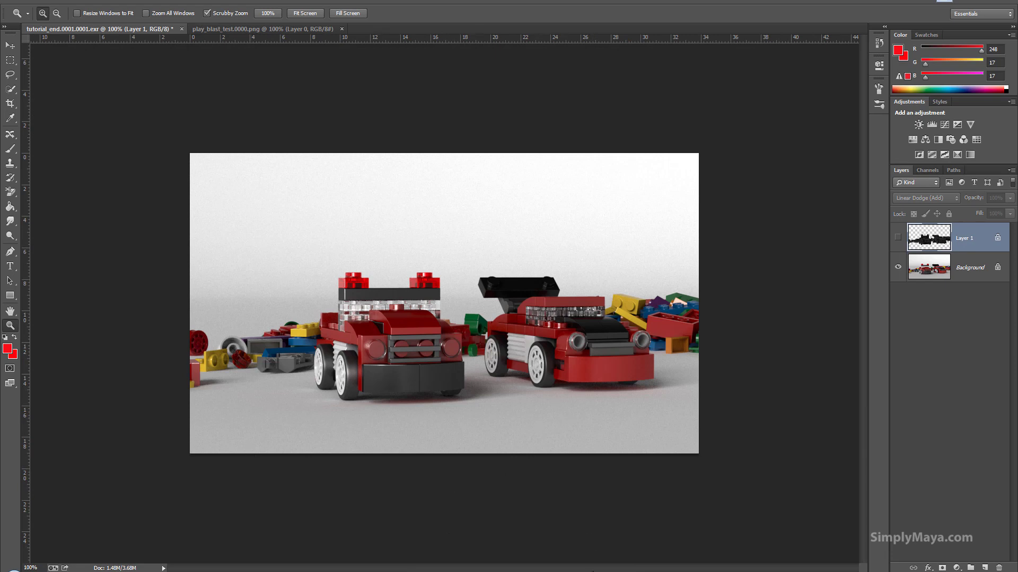
pyautogui.hotkey('alt', 'Tab')
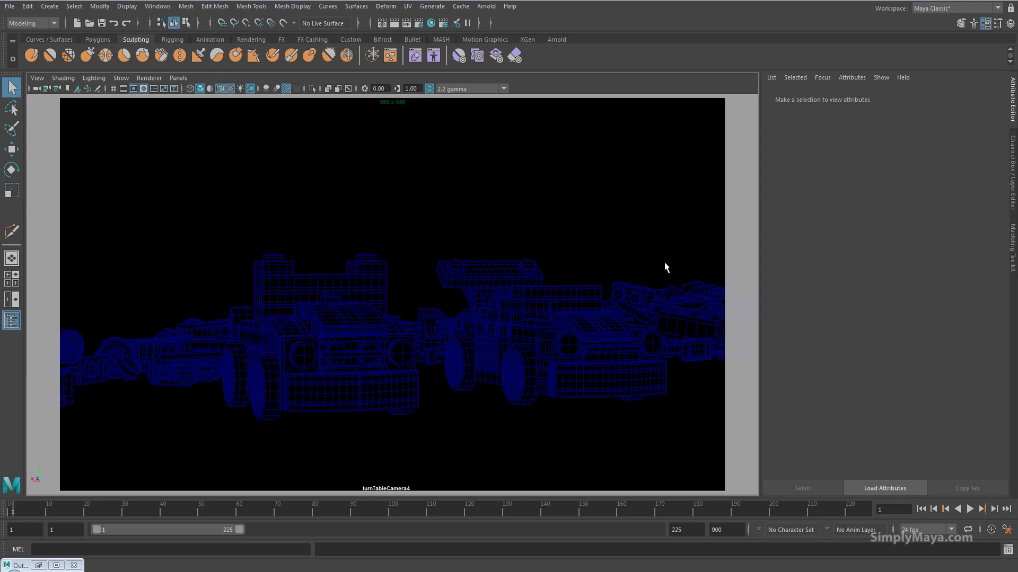
# Turn off the 960 x 540 resolution gate on the turnTableCamera4 view.
pyautogui.click(133, 89)
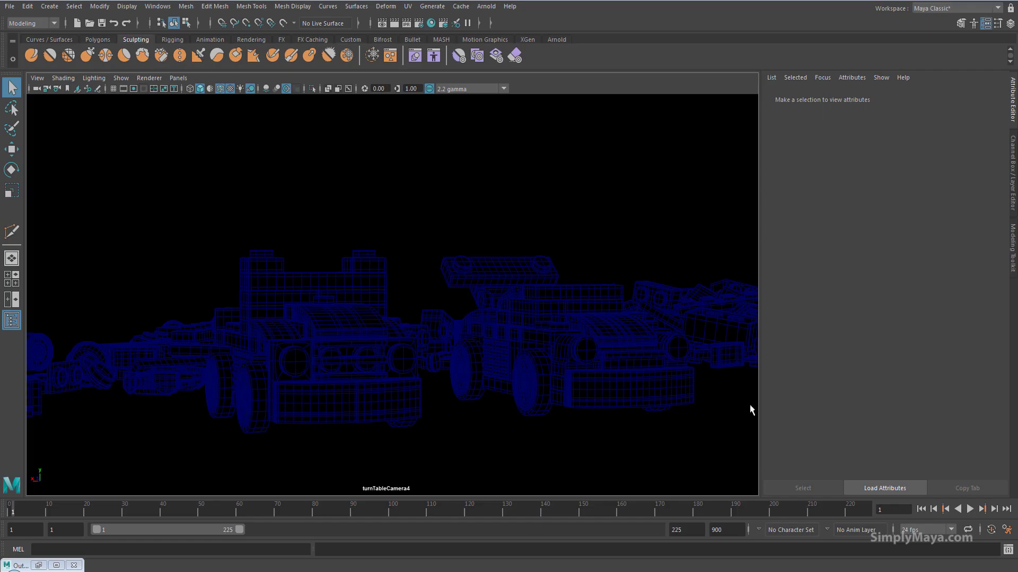
# Reset the Playblast Options to their default settings and close the dialog.
pyautogui.rightClick(857, 509)
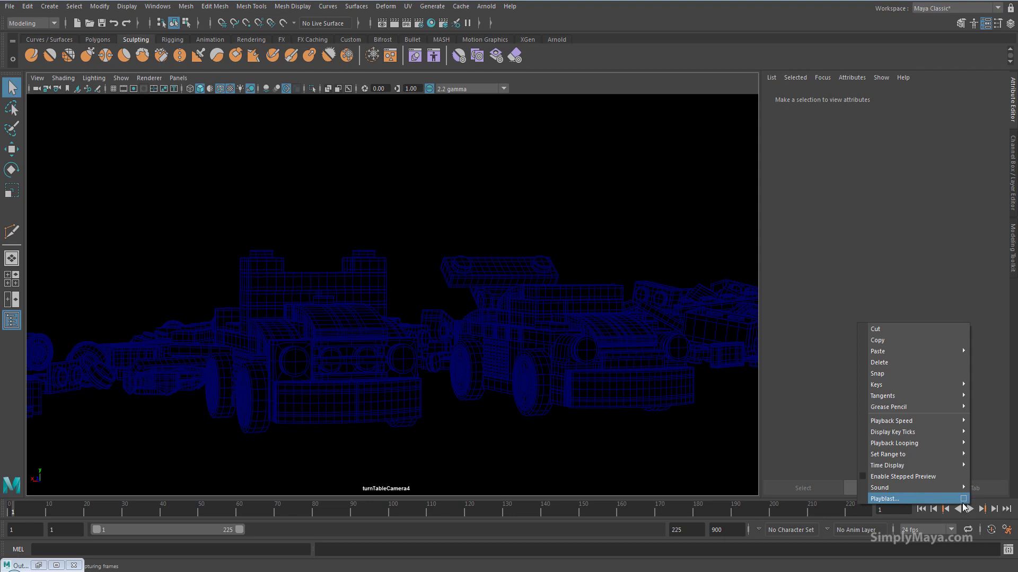
pyautogui.click(963, 499)
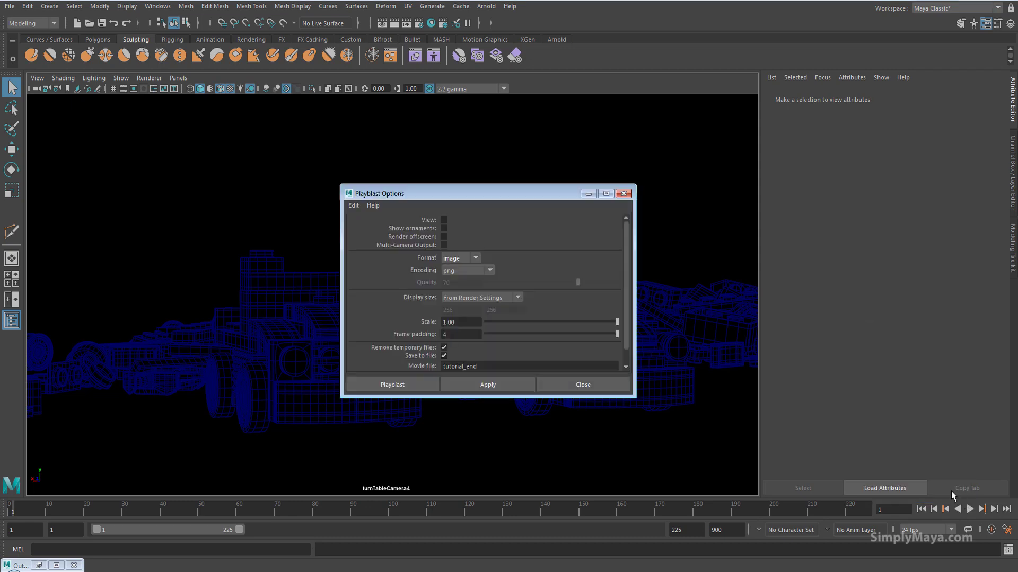
pyautogui.click(353, 206)
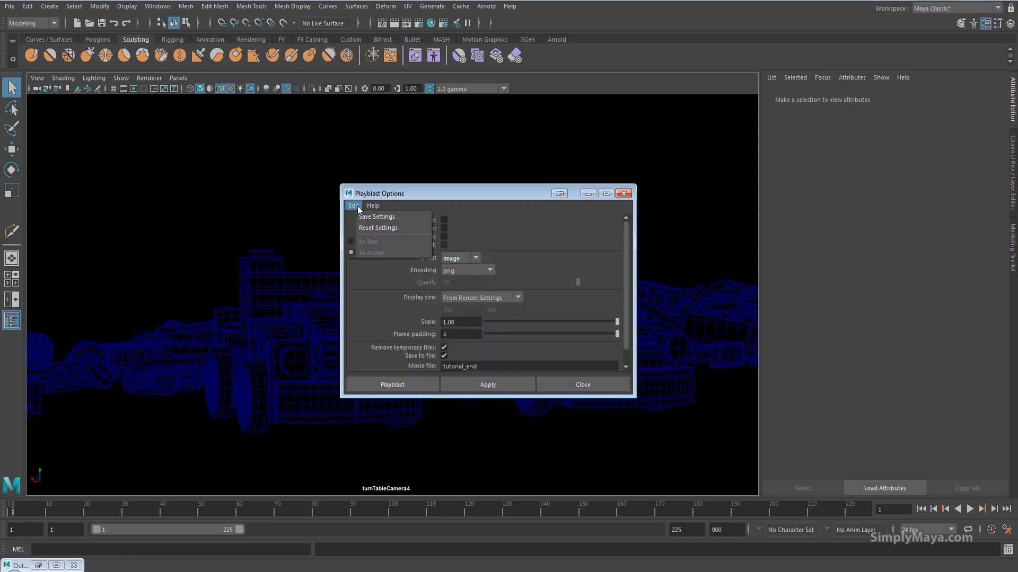
pyautogui.click(418, 236)
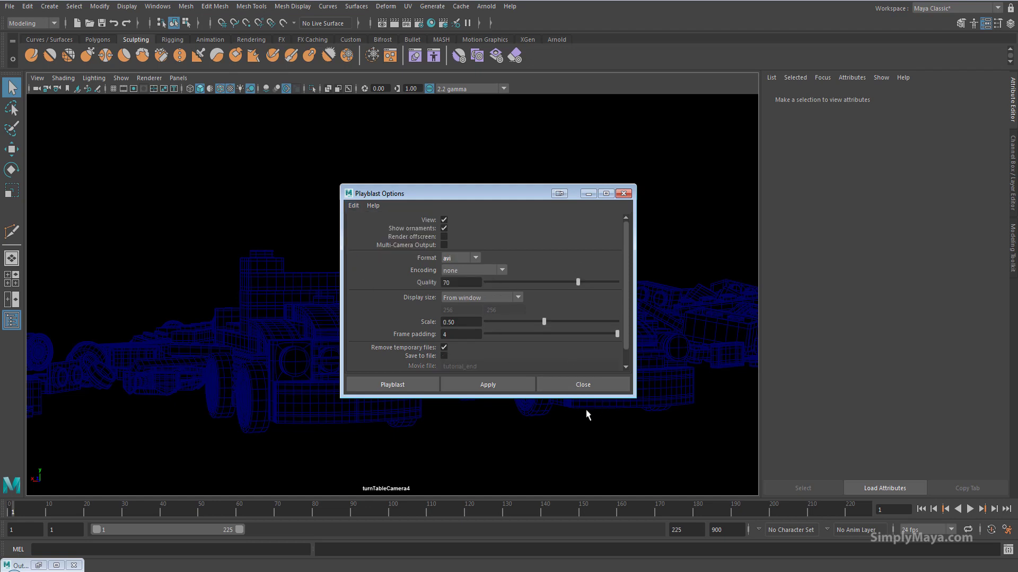
pyautogui.click(584, 385)
# Set both the animation end and playback end frames to 1.
pyautogui.doubleClick(688, 530)
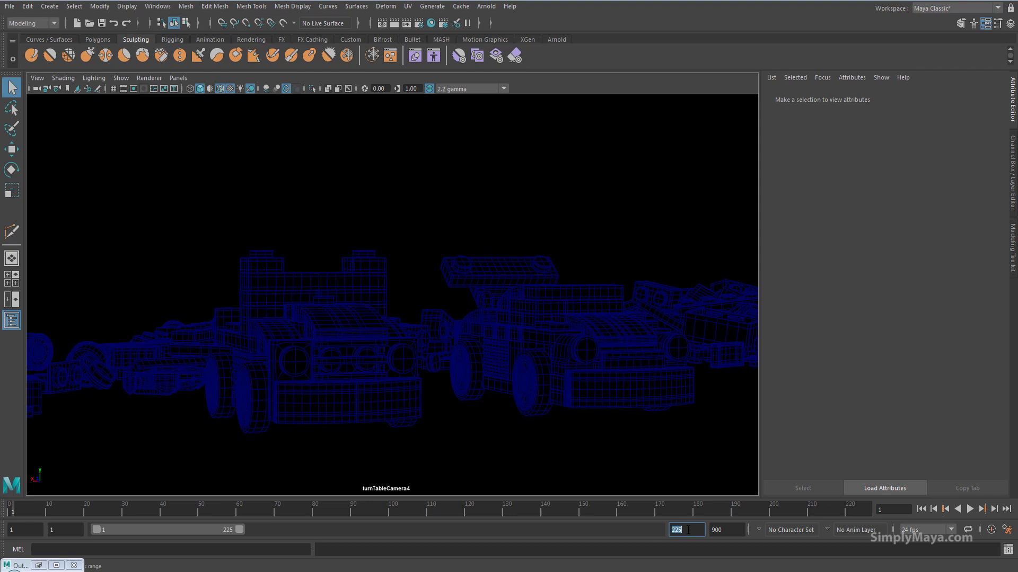
pyautogui.write('1')
pyautogui.press('Return')
pyautogui.press('Tab')
pyautogui.write('1')
pyautogui.press('Return')
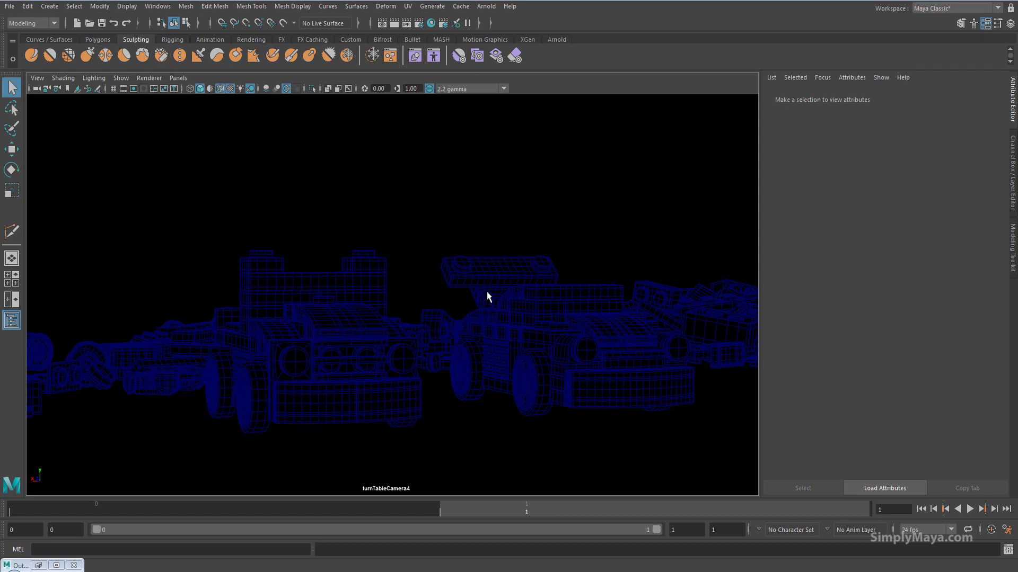
# In Playblast Options, turn off View and Show ornaments.
pyautogui.rightClick(814, 502)
pyautogui.click(922, 501)
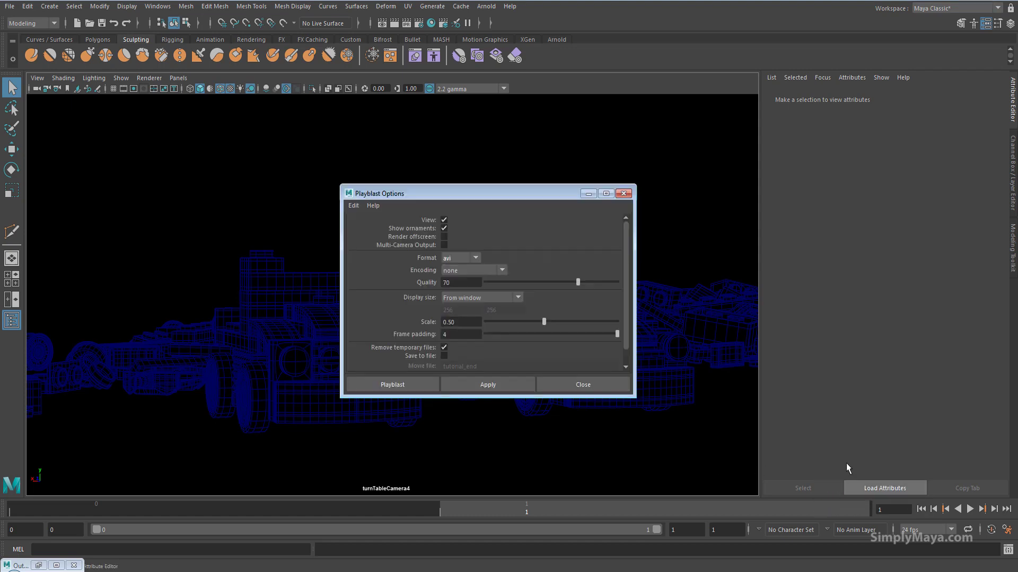
pyautogui.click(444, 220)
pyautogui.click(444, 228)
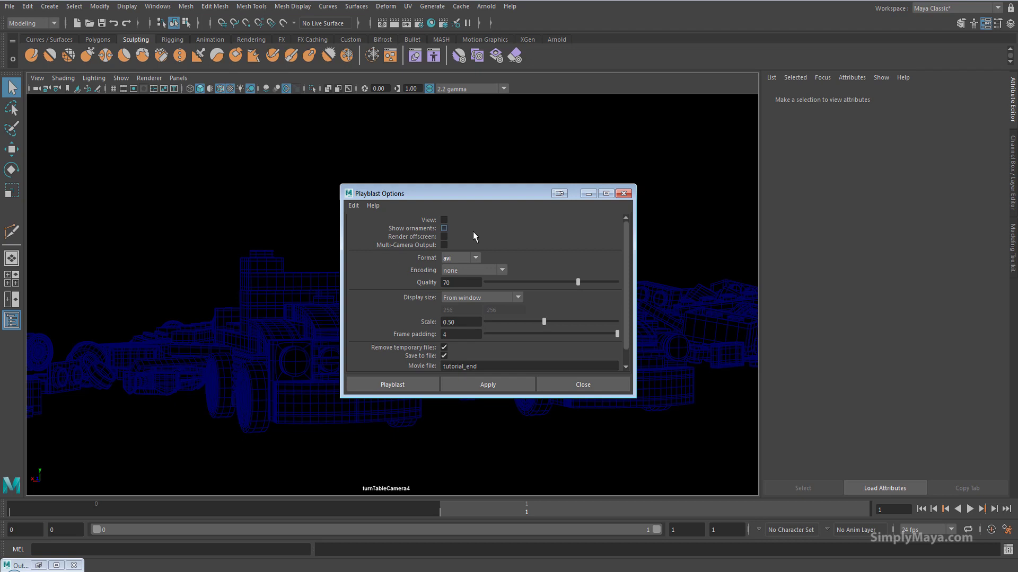
pyautogui.click(475, 271)
pyautogui.click(475, 272)
# Set the playblast Format to image, Encoding to png, and Display size to From Render Settings.
pyautogui.click(461, 259)
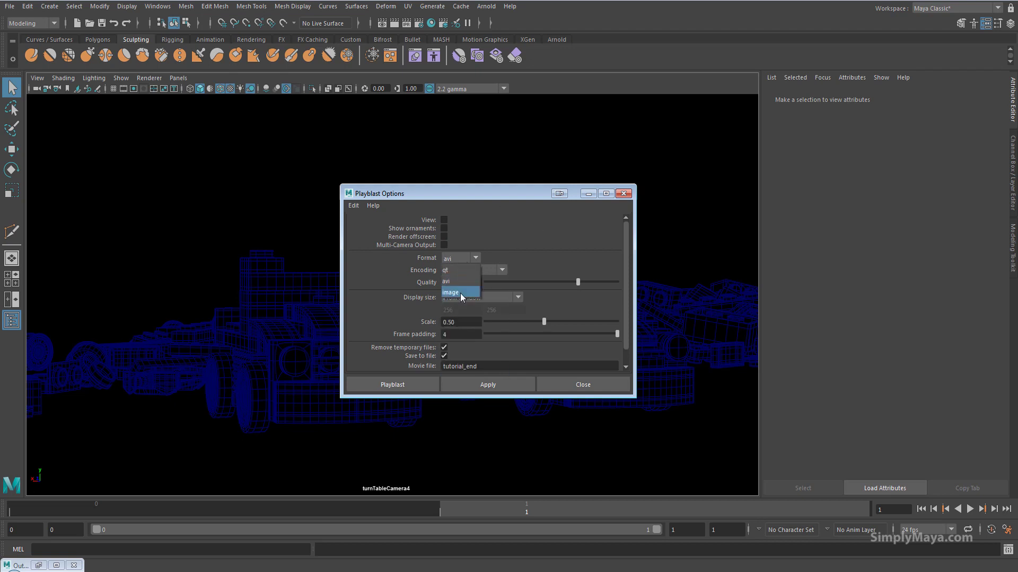
pyautogui.click(460, 293)
pyautogui.click(463, 270)
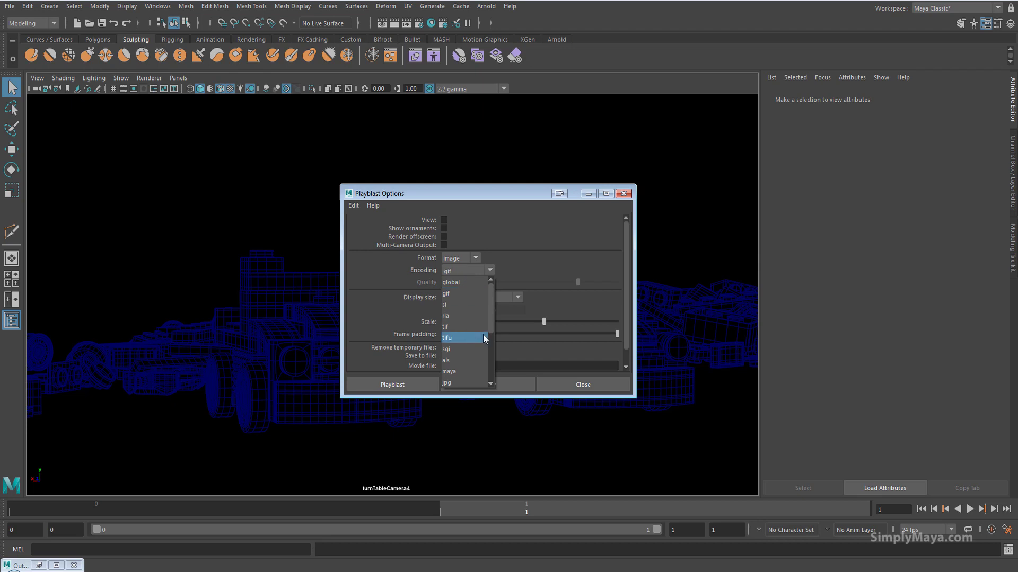
pyautogui.moveTo(489, 313); pyautogui.dragTo(478, 352)
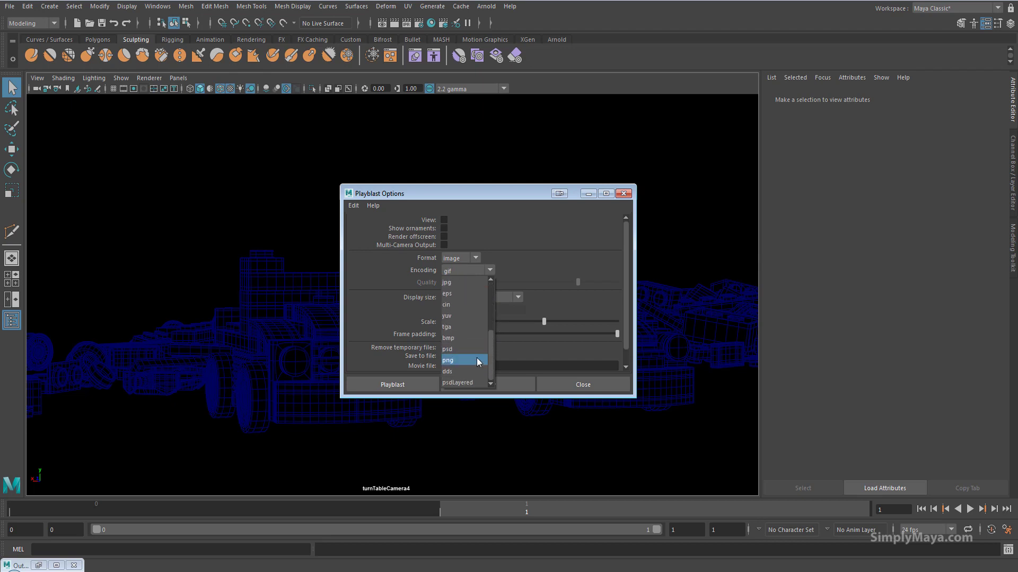
pyautogui.click(476, 360)
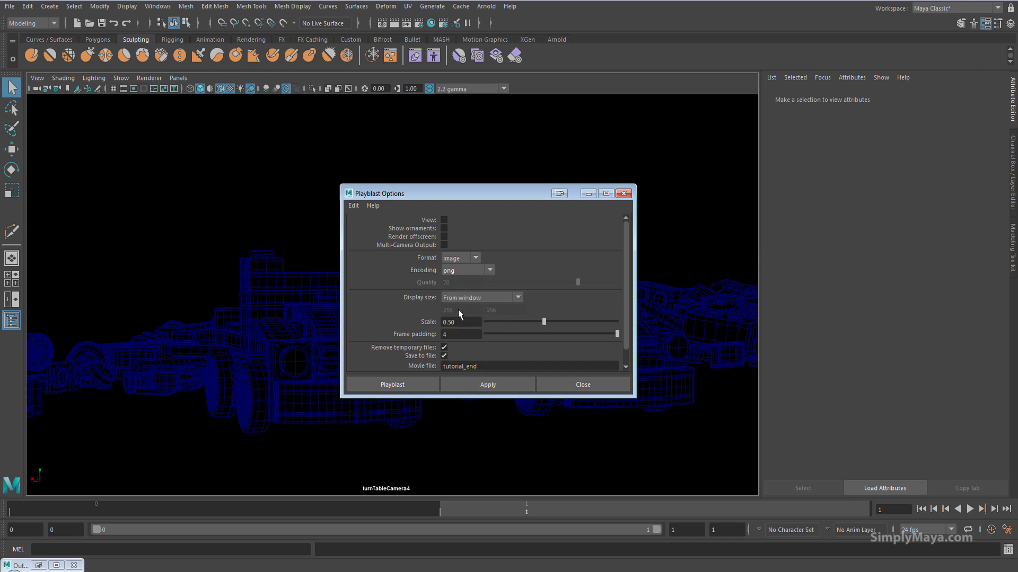
pyautogui.click(478, 298)
pyautogui.click(479, 319)
# Set the playblast output to a PNG file named play_wire in the images folder.
pyautogui.moveTo(623, 328); pyautogui.dragTo(626, 349)
pyautogui.click(536, 366)
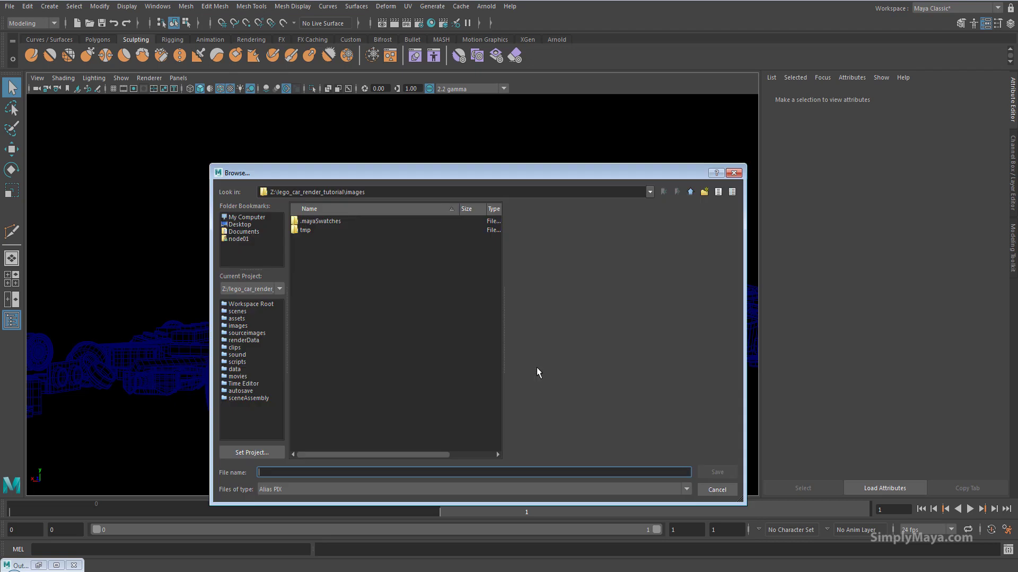
pyautogui.click(323, 487)
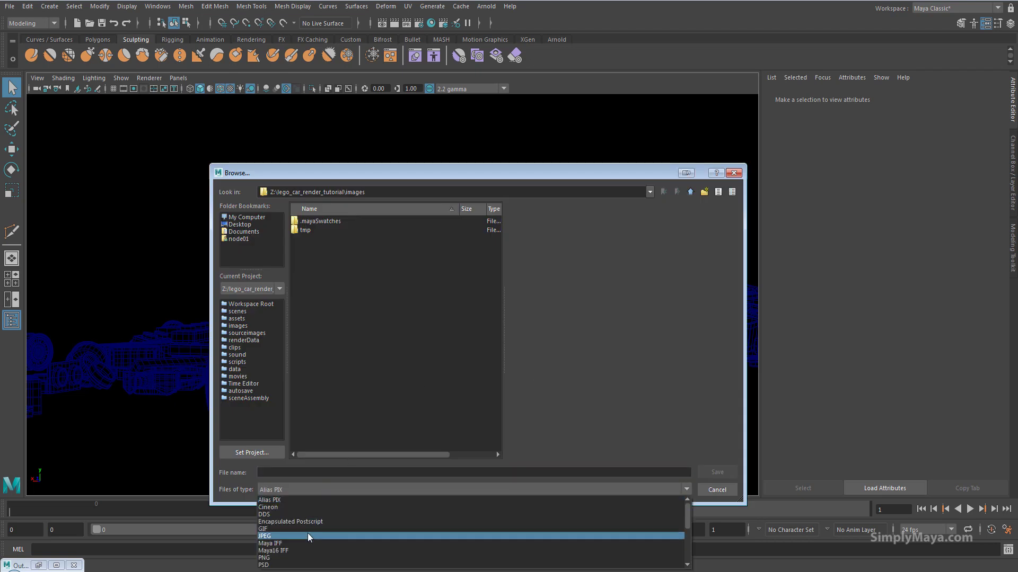
pyautogui.click(291, 558)
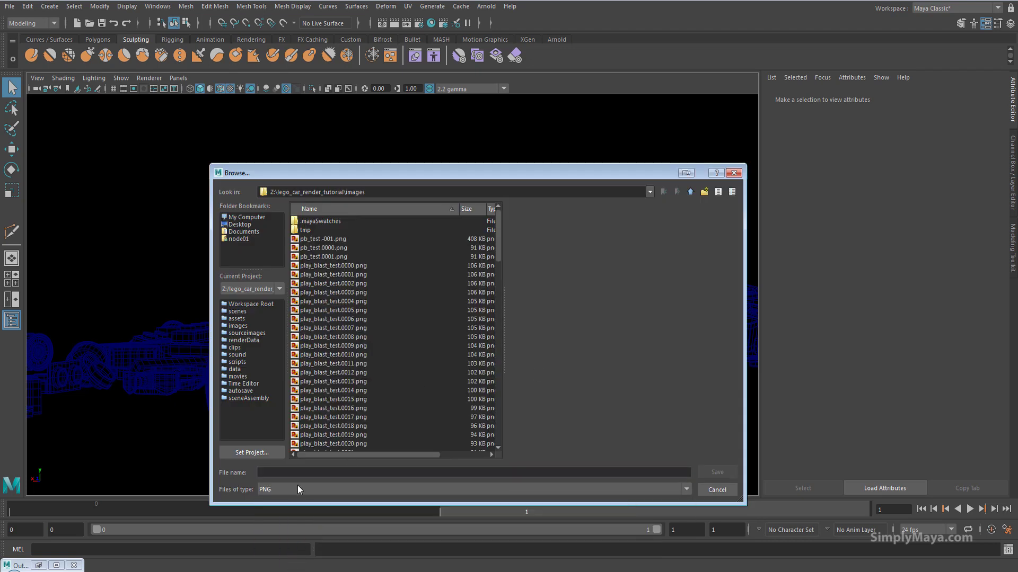
pyautogui.click(296, 474)
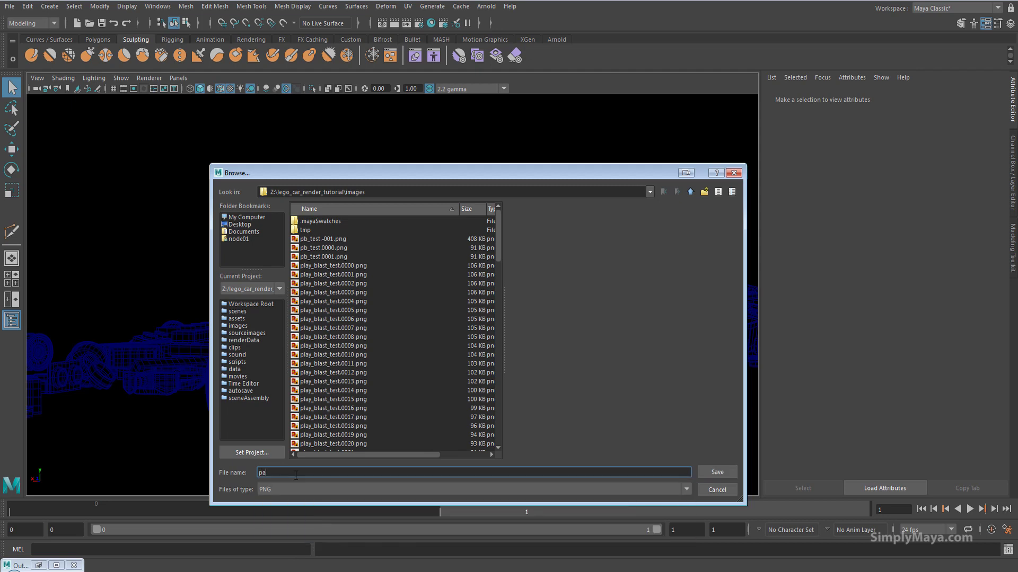
pyautogui.write('play')
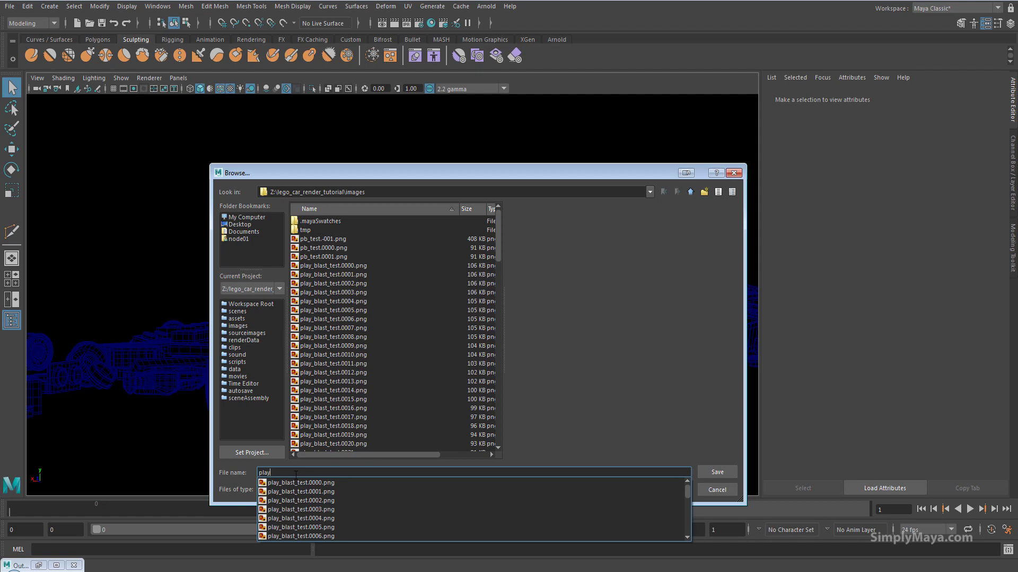
pyautogui.write('_wire')
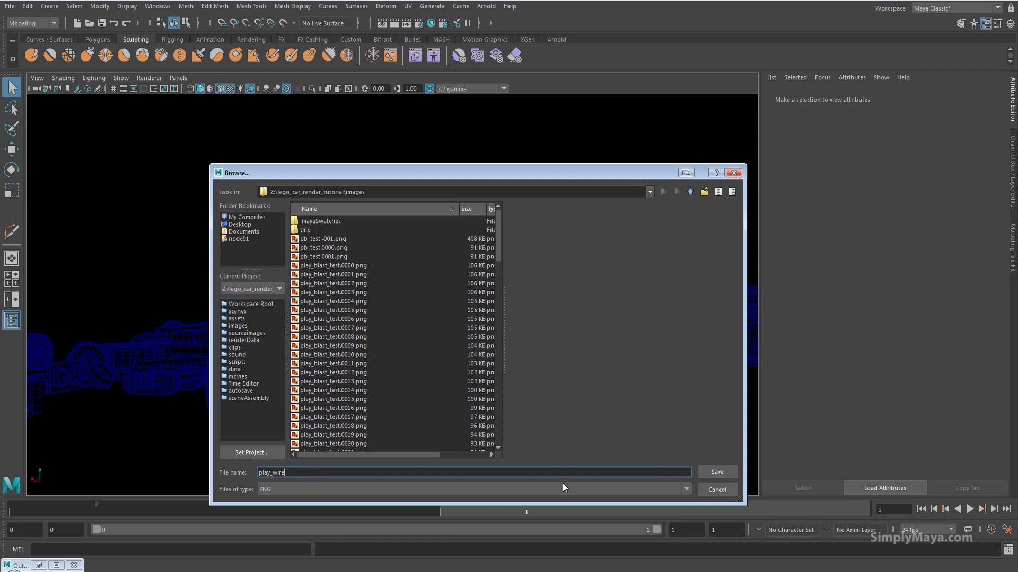
pyautogui.click(717, 472)
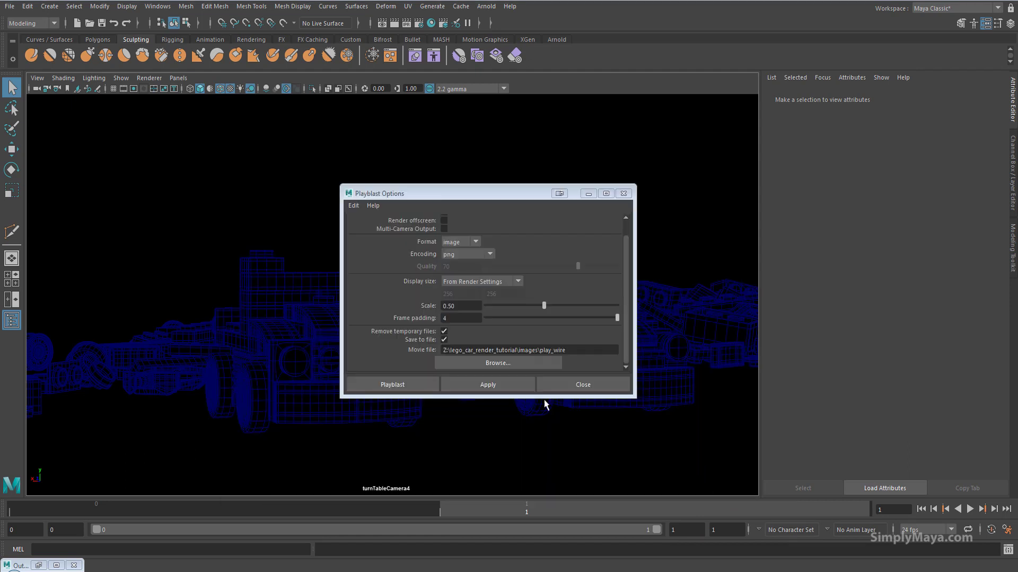
# Set the playblast Scale to 1.00 and run the playblast.
pyautogui.doubleClick(456, 306)
pyautogui.write('1')
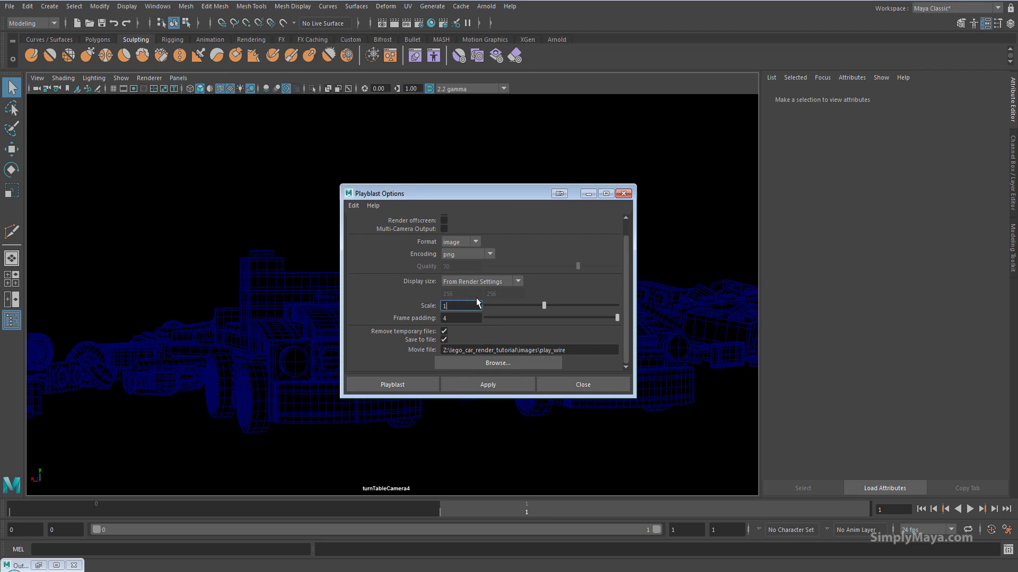
pyautogui.click(467, 318)
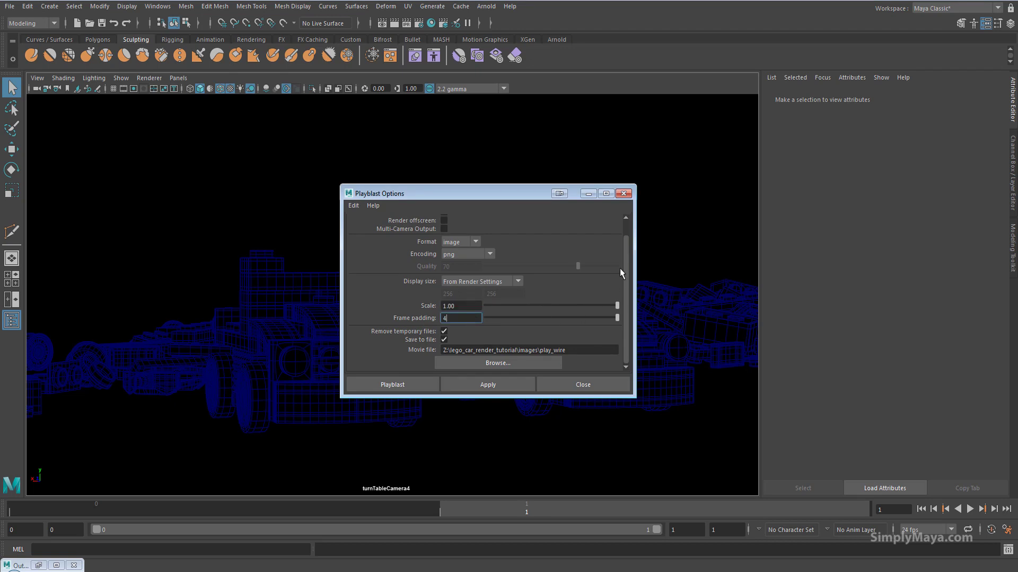
pyautogui.scroll(1, 622, 258)
pyautogui.click(399, 387)
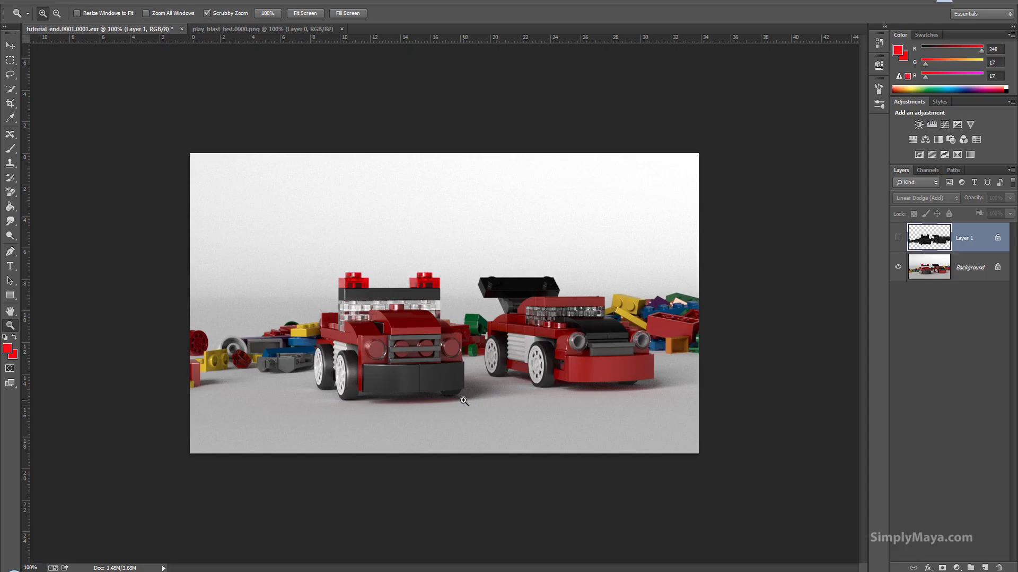
# Open play_wire.0000.png and select the whole wireframe image.
pyautogui.click(33, 2)
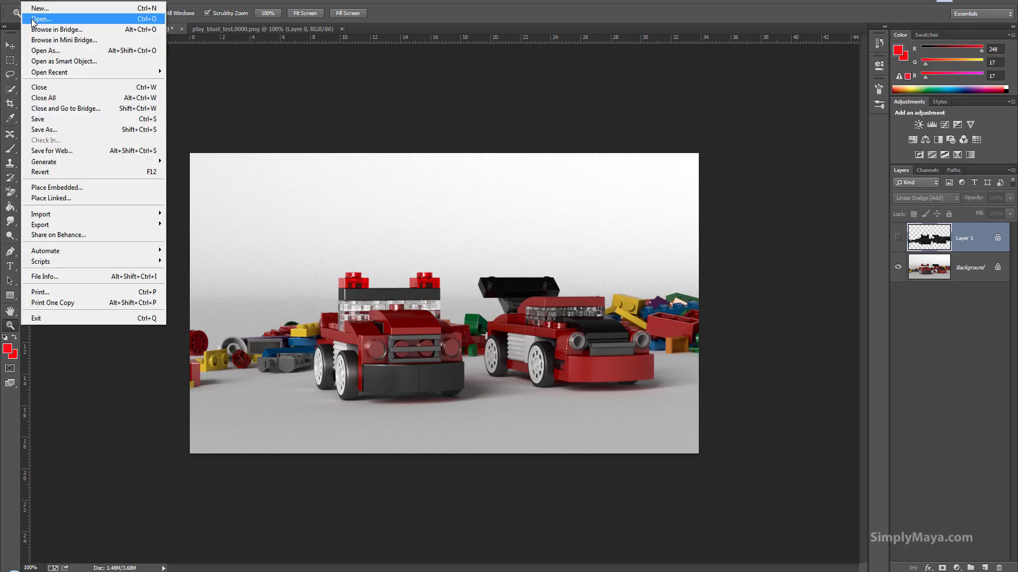
pyautogui.hotkey('ctrl', 'o')
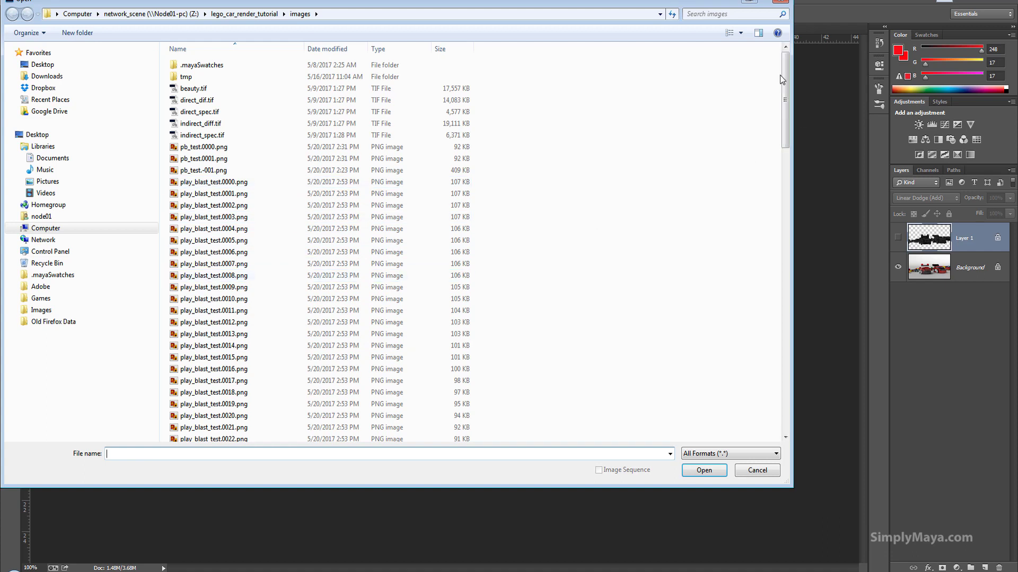
pyautogui.moveTo(784, 74); pyautogui.dragTo(770, 357)
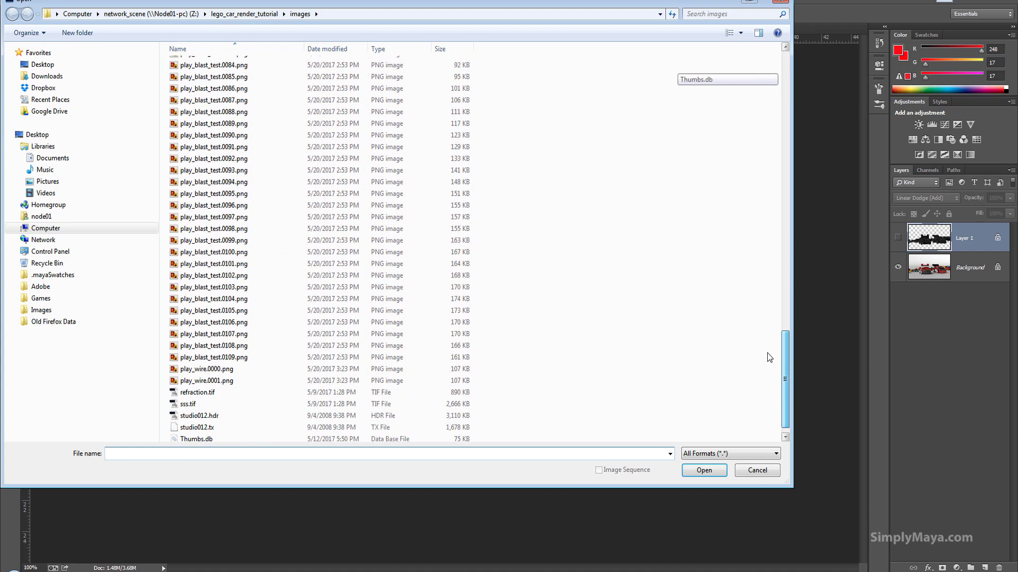
pyautogui.doubleClick(206, 369)
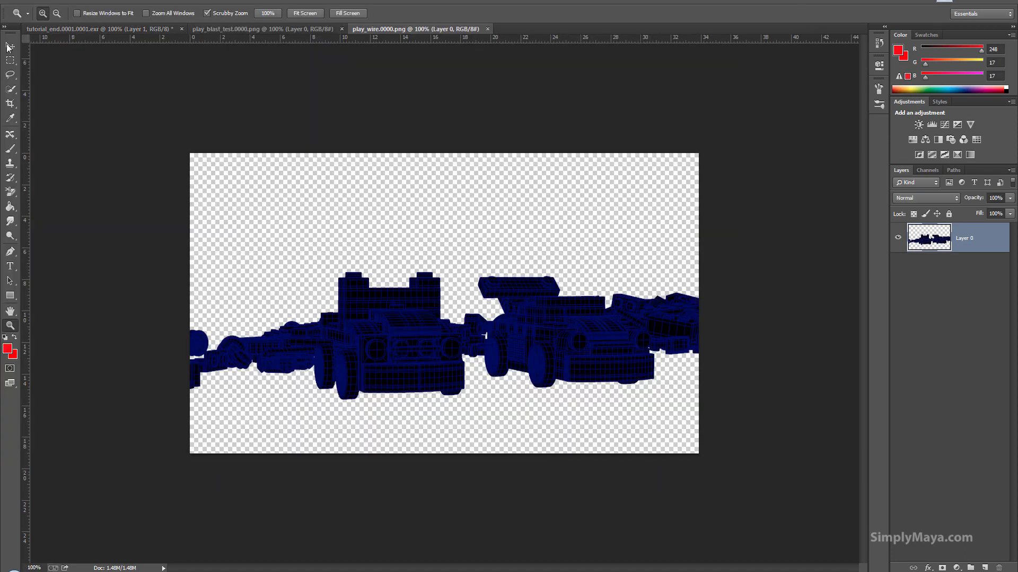
pyautogui.click(9, 60)
pyautogui.moveTo(183, 146); pyautogui.dragTo(734, 480)
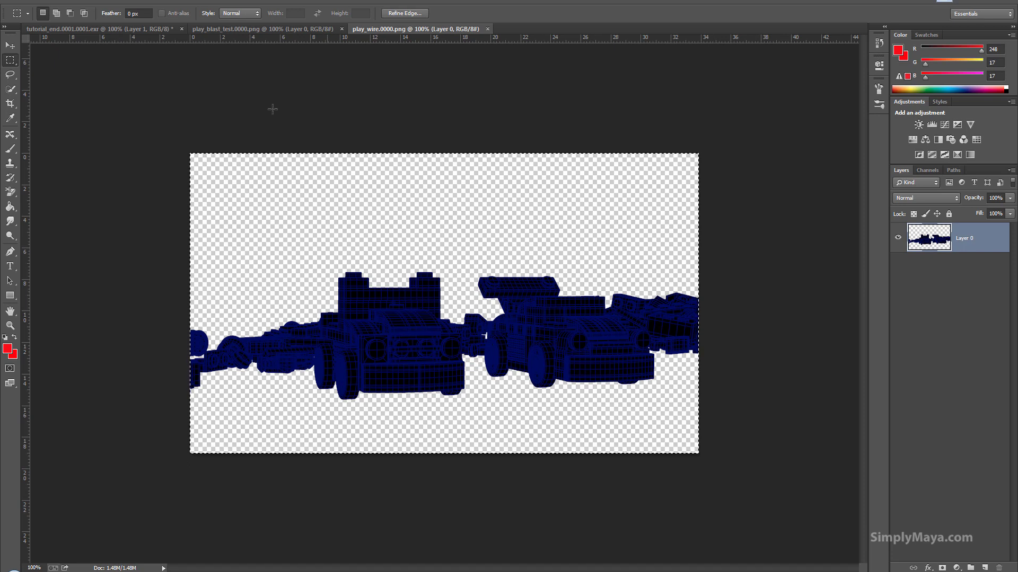
# Paste the wireframe into the tutorial_end.0001.0001.exr render and nudge it down over the cars.
pyautogui.click(118, 29)
pyautogui.hotkey('ctrl', 'v')
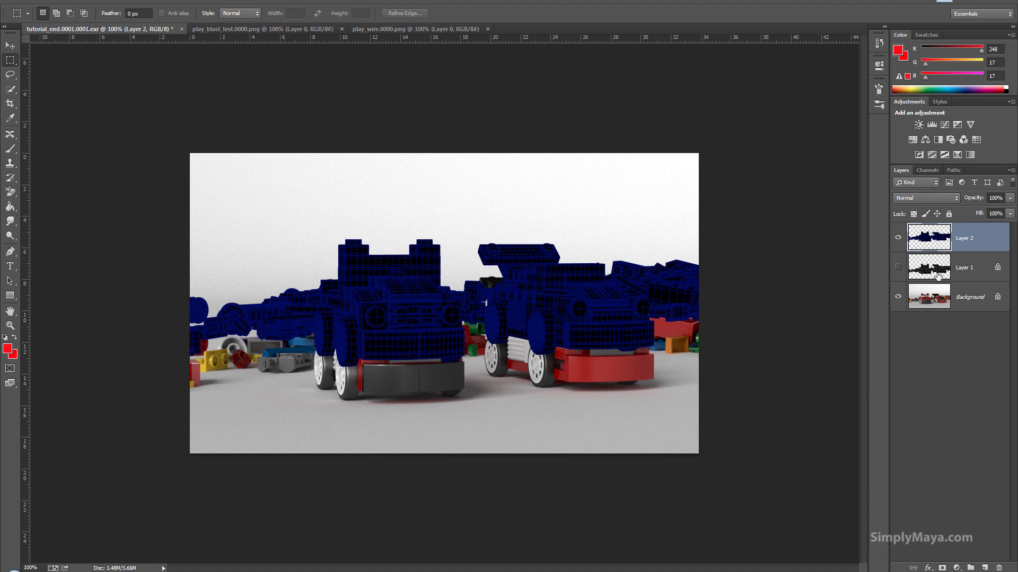
pyautogui.click(13, 47)
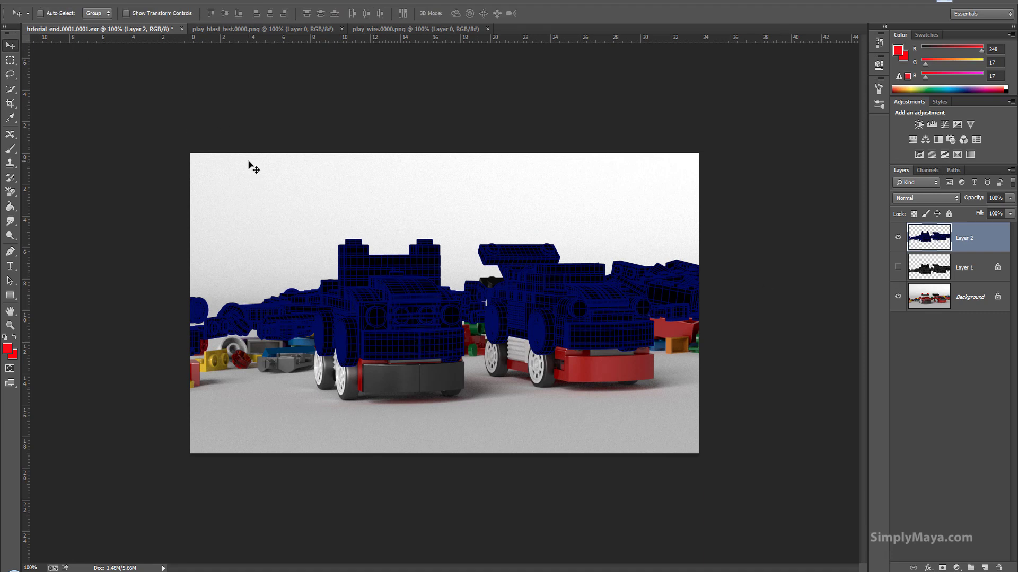
pyautogui.hotkey('shift', 'Down')
pyautogui.hotkey('shift', 'Down')
pyautogui.hotkey('shift', 'Down')
pyautogui.hotkey('shift', 'Down')
pyautogui.hotkey('shift', 'Down')
pyautogui.hotkey('shift', 'Down')
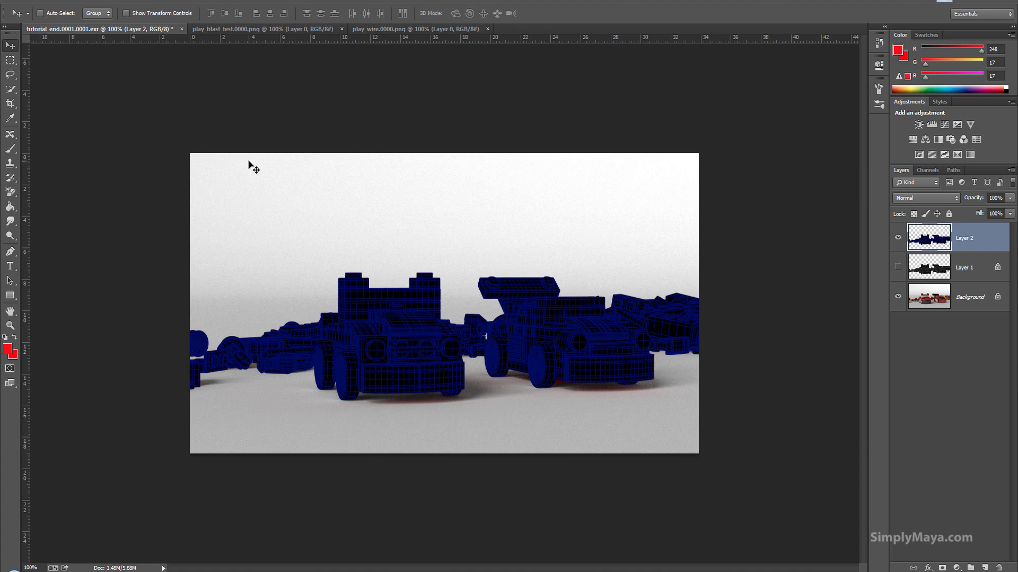
pyautogui.click(10, 326)
pyautogui.moveTo(479, 347); pyautogui.dragTo(500, 347)
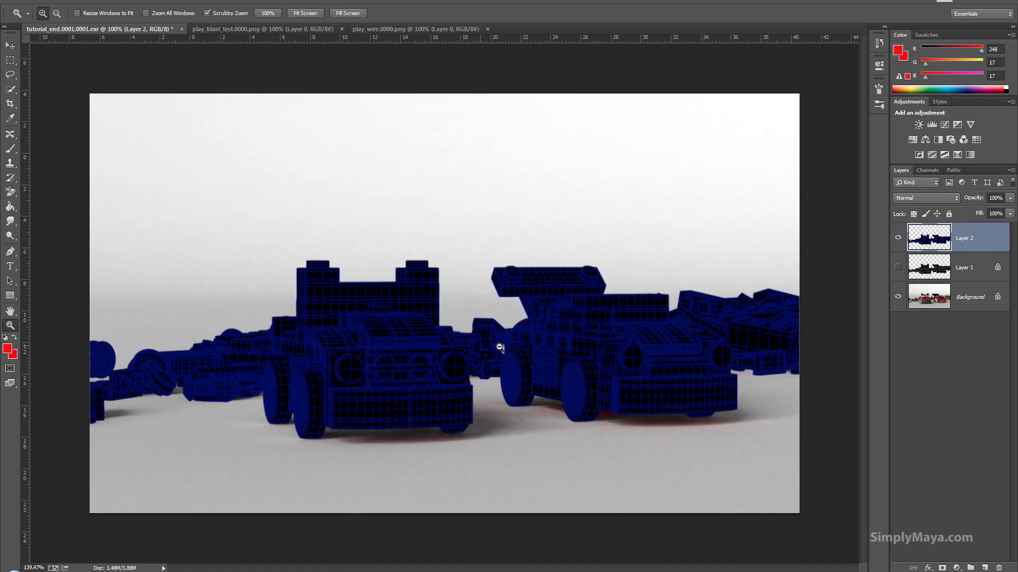
pyautogui.click(10, 46)
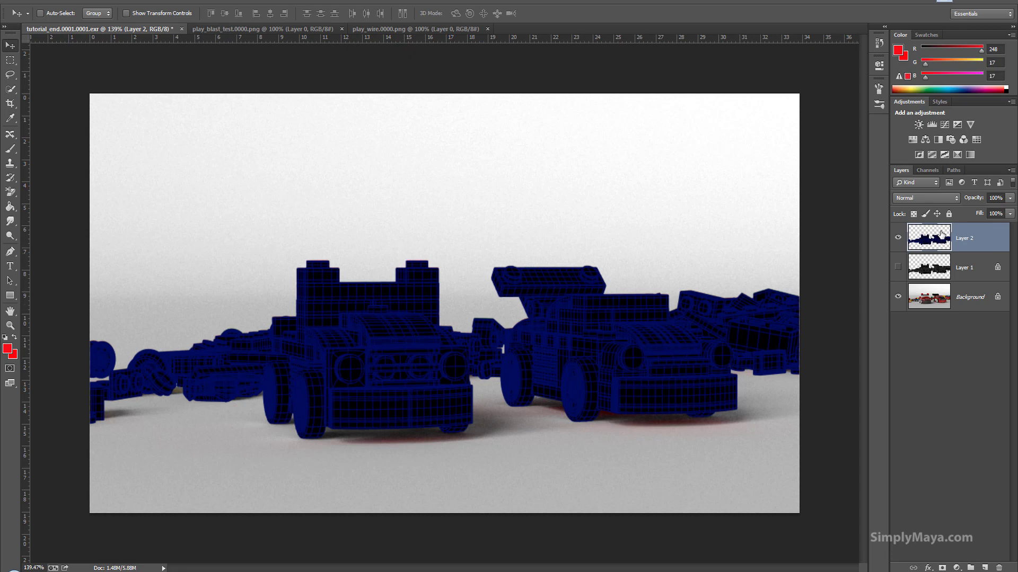
# Set Layer 2 to Linear Dodge (Add) and apply Hue/Saturation with Saturation at -39.
pyautogui.click(920, 199)
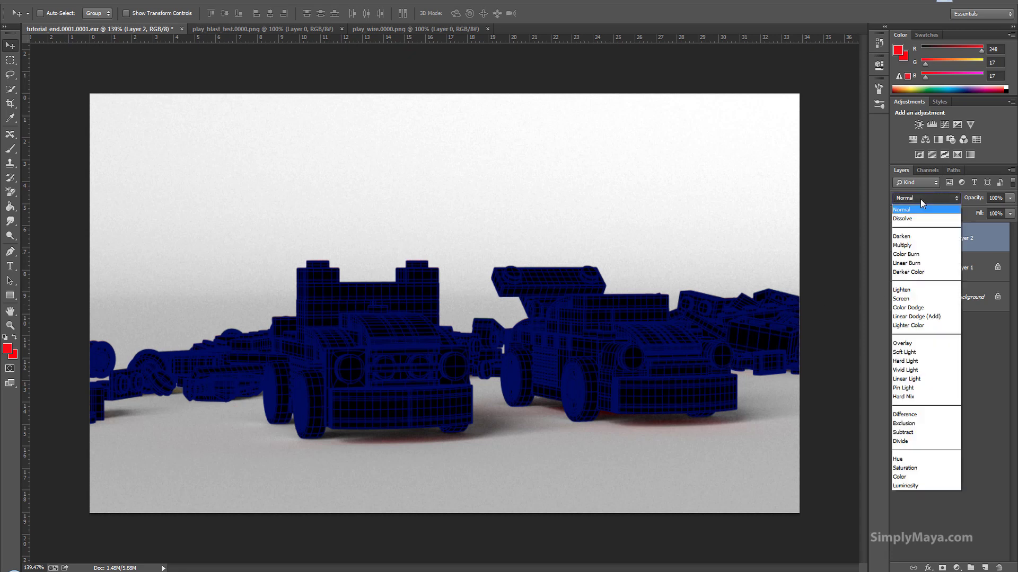
pyautogui.click(901, 317)
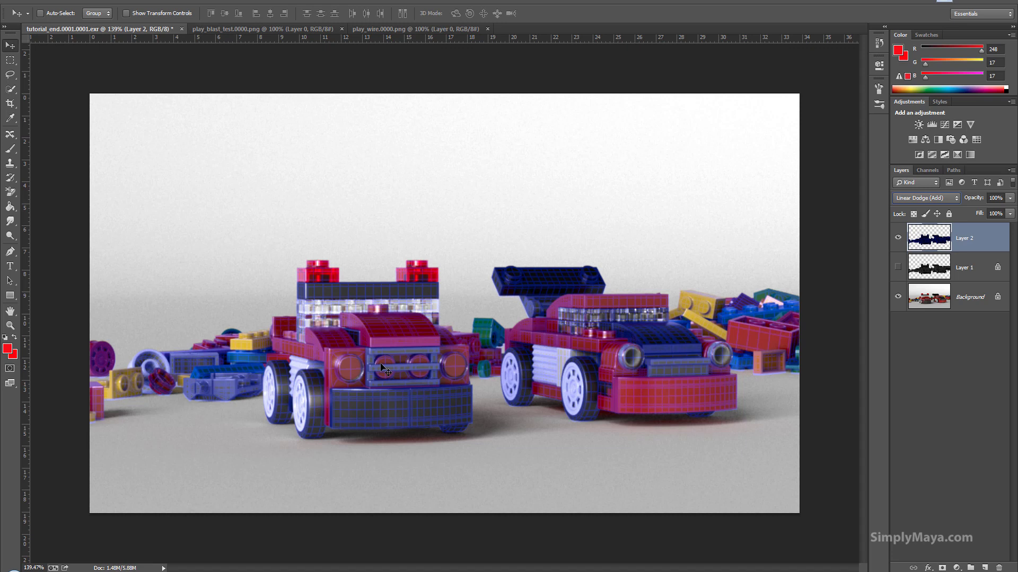
pyautogui.hotkey('ctrl', 'u')
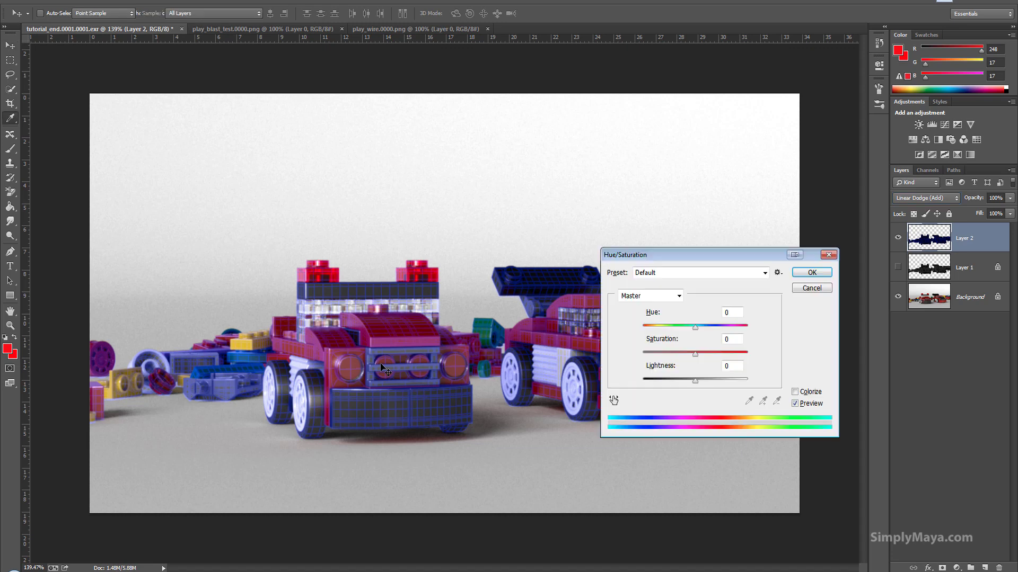
pyautogui.moveTo(689, 255); pyautogui.dragTo(628, 63)
pyautogui.moveTo(635, 163); pyautogui.dragTo(483, 170)
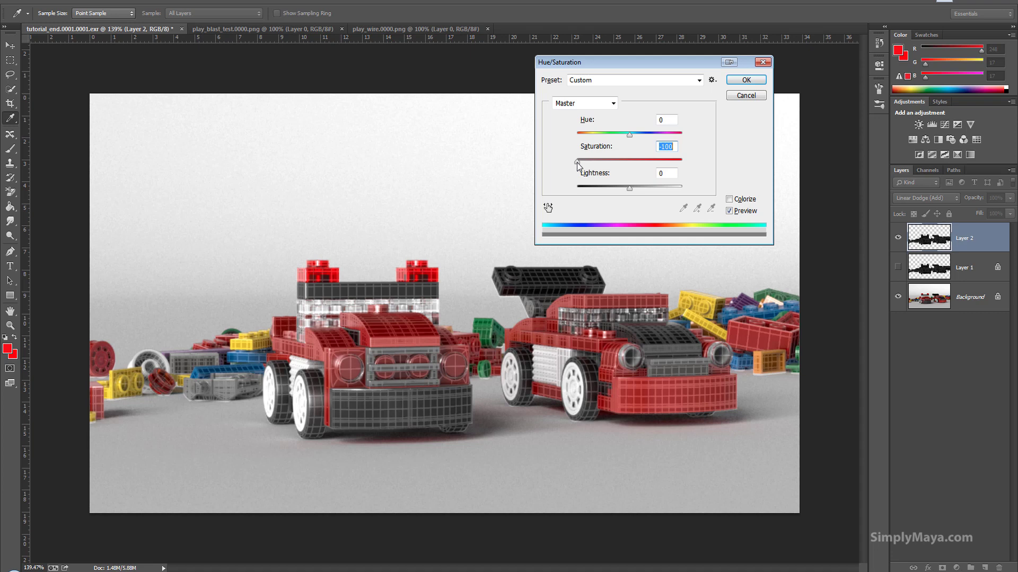
pyautogui.moveTo(576, 161); pyautogui.dragTo(595, 142)
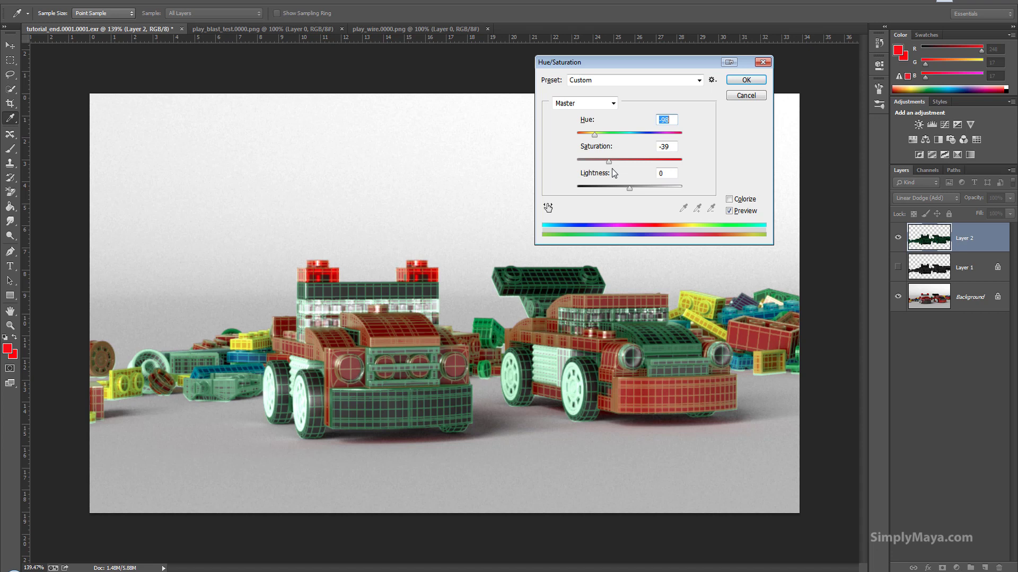
pyautogui.click(746, 80)
pyautogui.press('v')
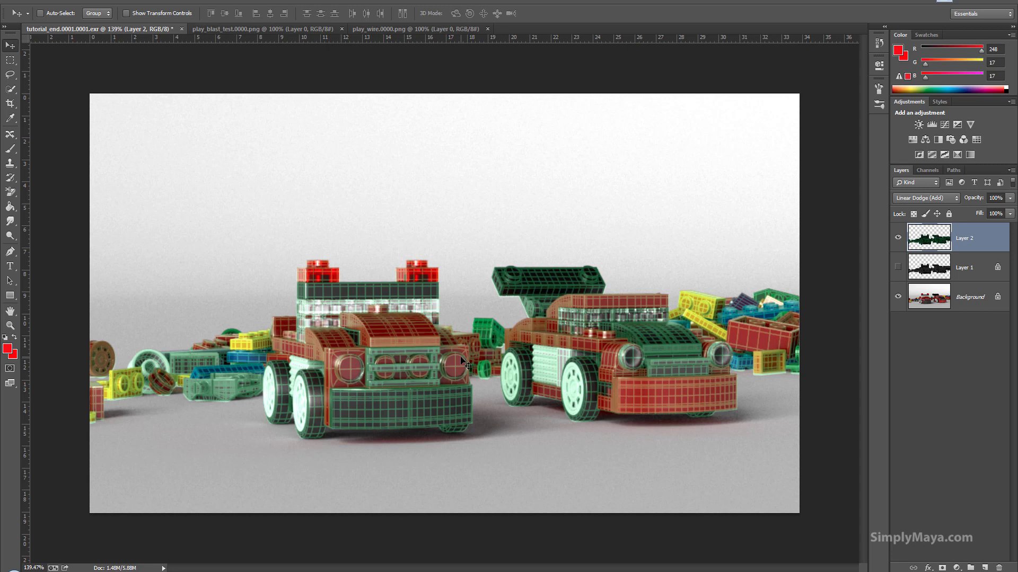
# Set the animation and playback end frames to 109, then go back to frame 0.
pyautogui.click(695, 565)
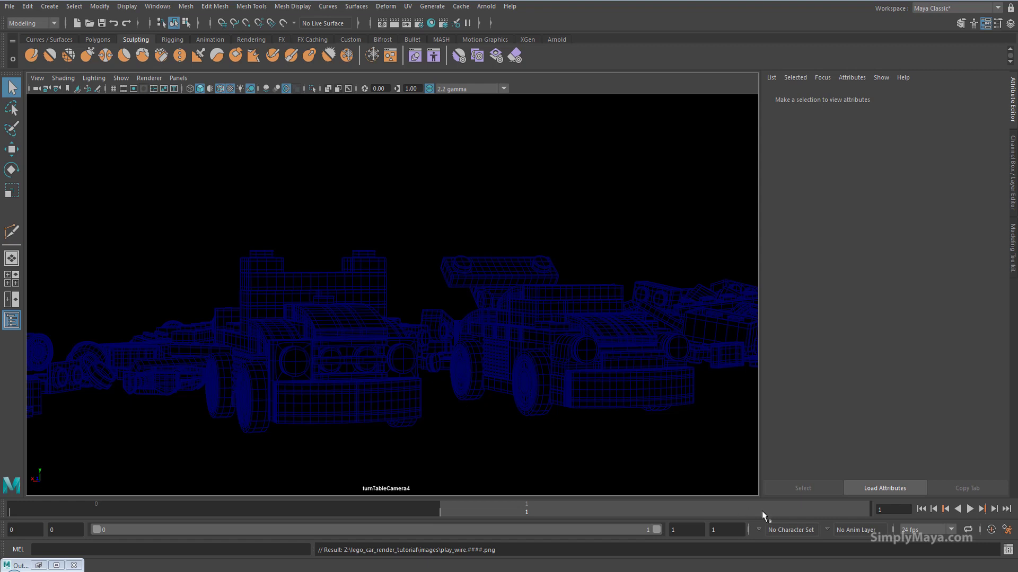
pyautogui.click(730, 530)
pyautogui.write('109')
pyautogui.press('Return')
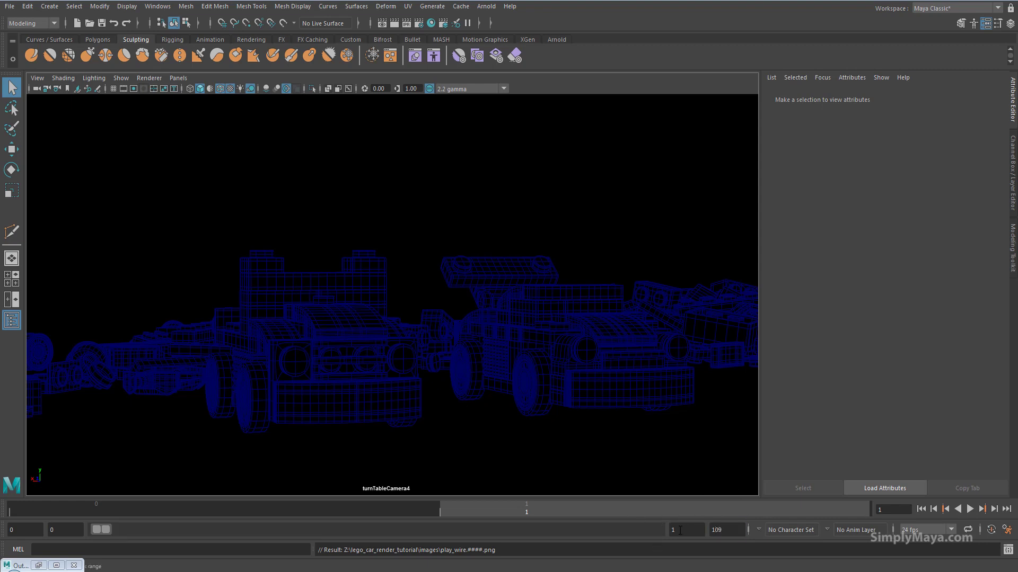
pyautogui.click(680, 530)
pyautogui.write('109')
pyautogui.press('Return')
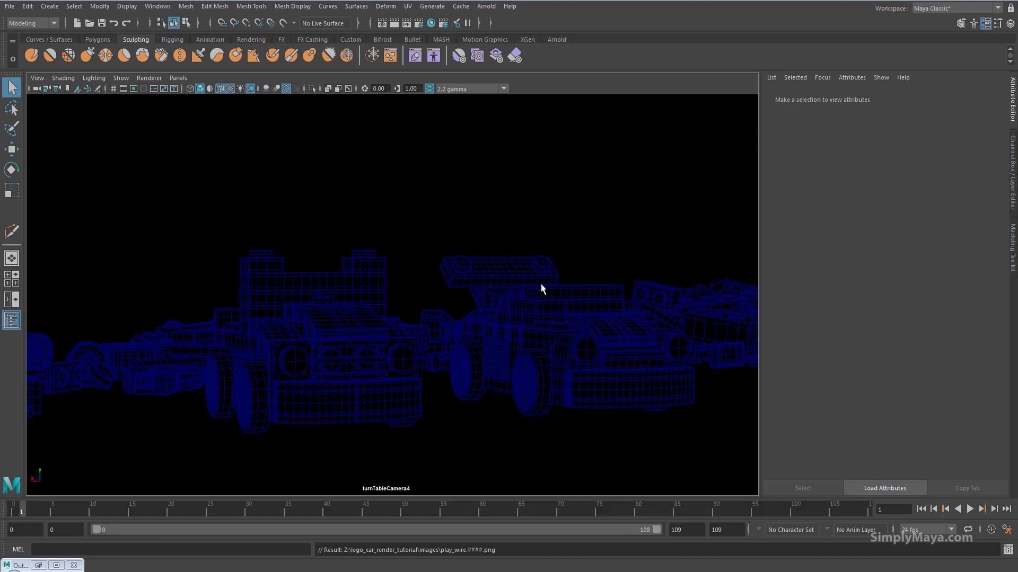
pyautogui.click(922, 511)
# Run the playblast with the existing image/png play_wire settings to write frames 0–109.
pyautogui.rightClick(845, 511)
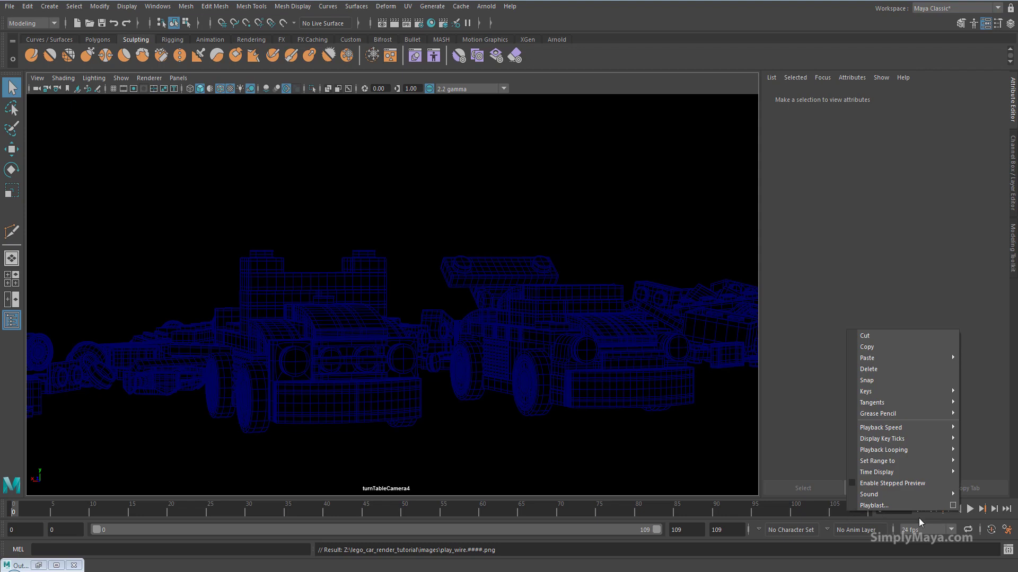
pyautogui.click(953, 506)
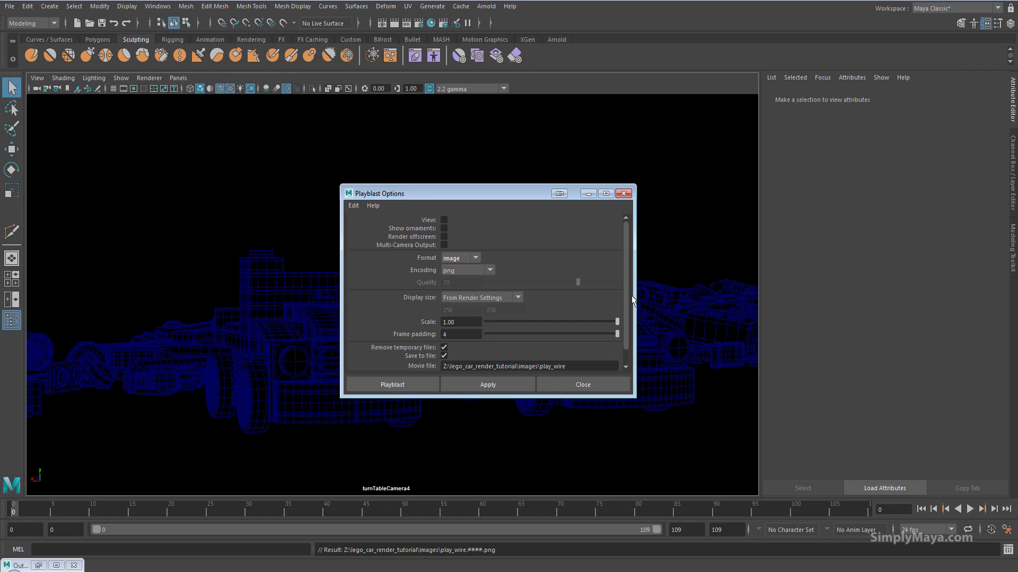
pyautogui.moveTo(626, 302); pyautogui.dragTo(621, 240)
pyautogui.scroll(-1, 621, 316)
pyautogui.click(400, 384)
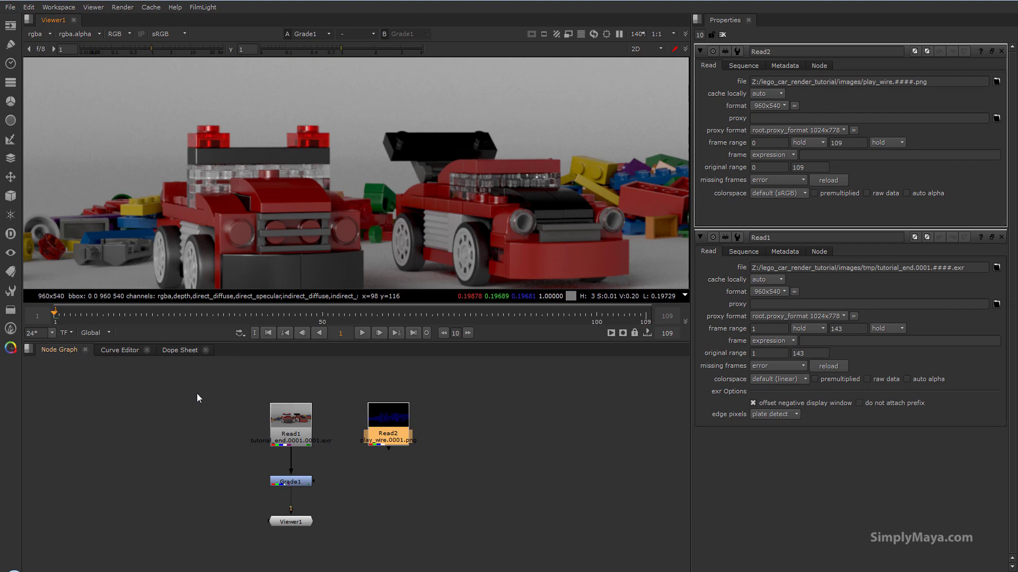
# Rearrange the Read1, Read2 and Grade1 nodes in the node graph.
pyautogui.moveTo(282, 426); pyautogui.dragTo(284, 398)
pyautogui.doubleClick(296, 404)
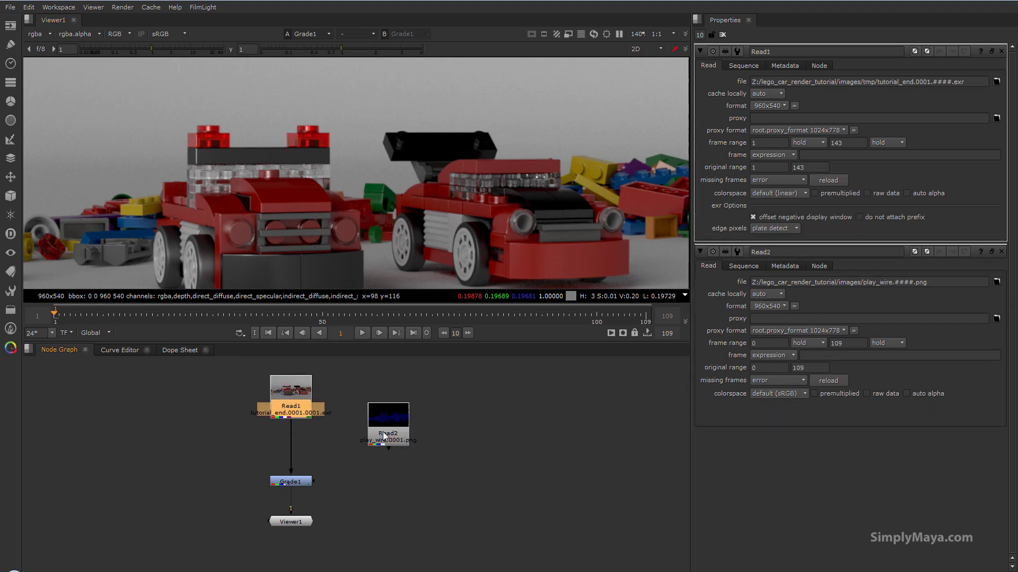
pyautogui.moveTo(295, 390); pyautogui.dragTo(298, 407)
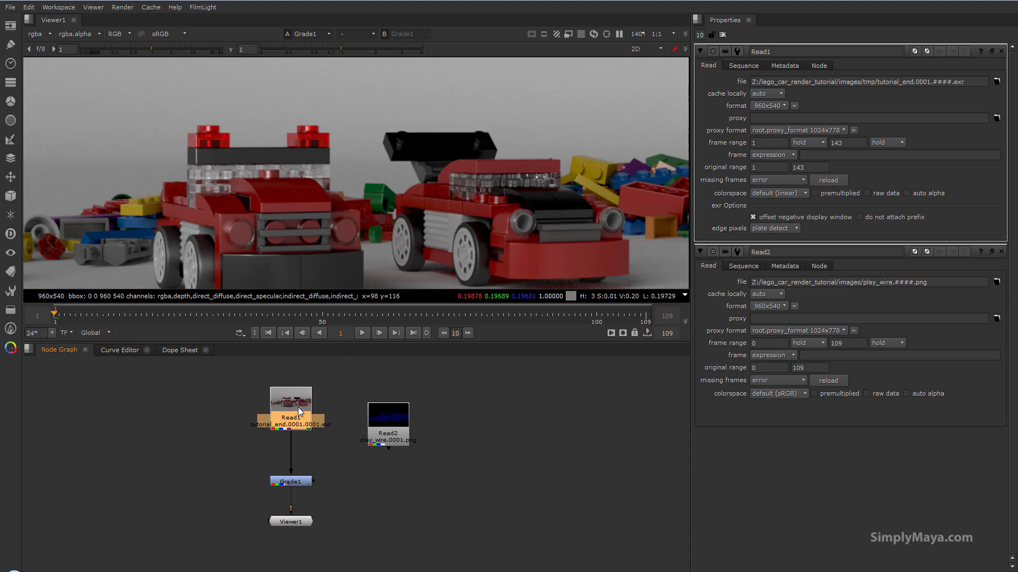
pyautogui.moveTo(390, 431); pyautogui.dragTo(394, 422)
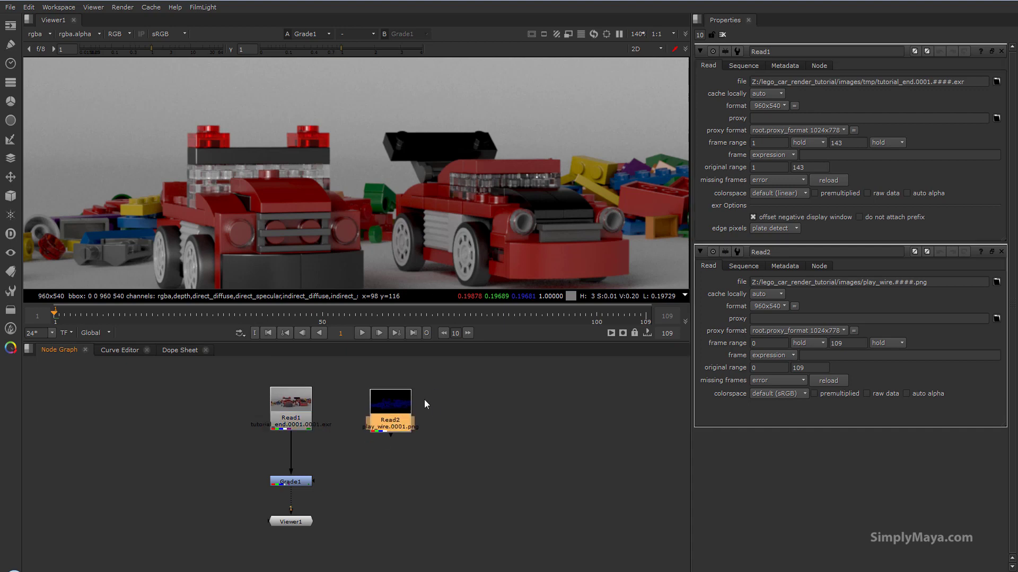
pyautogui.click(453, 446)
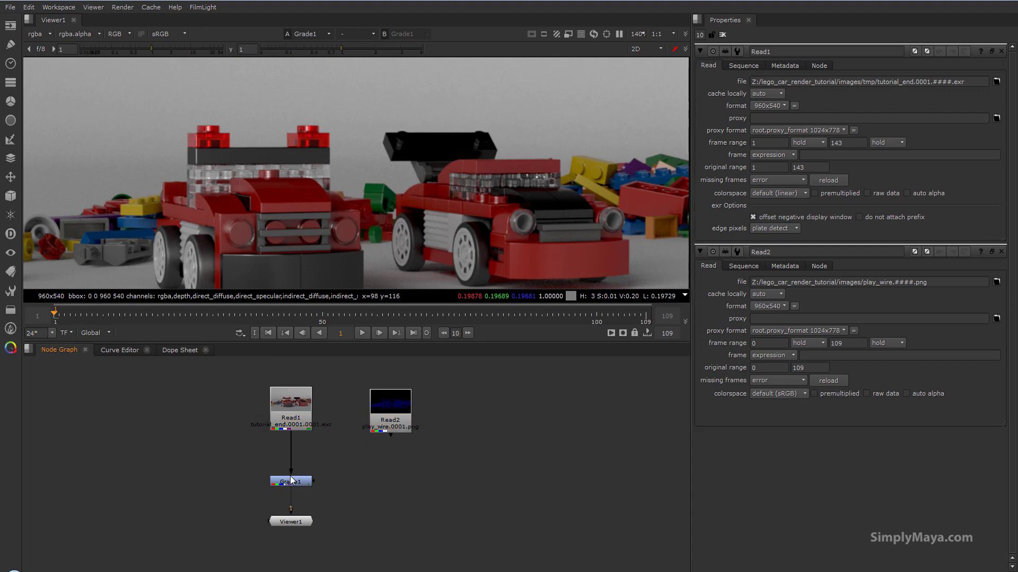
pyautogui.moveTo(290, 481); pyautogui.dragTo(292, 446)
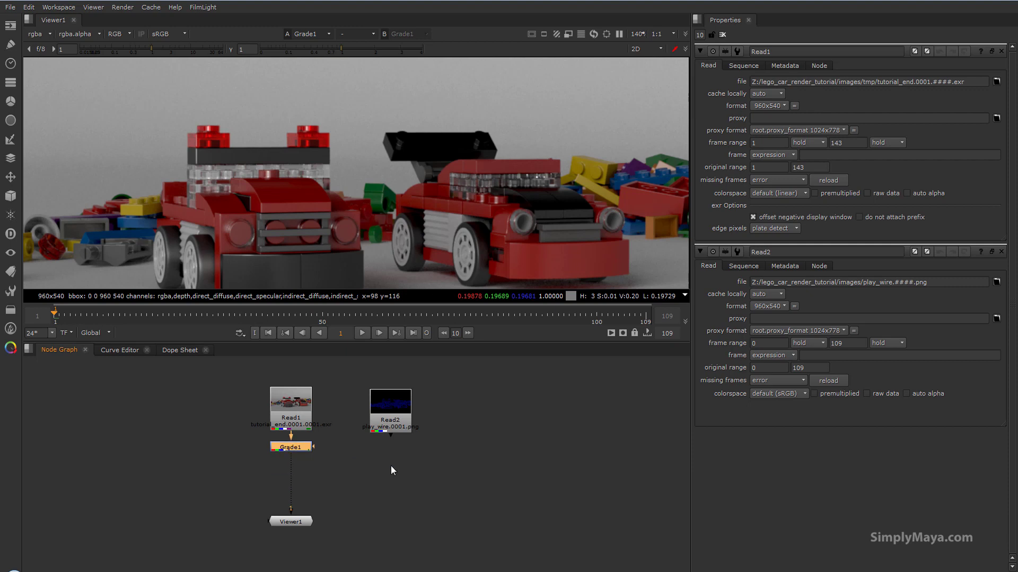
pyautogui.click(449, 481)
# Add a Merge1 node set to plus combining the graded render and Read2, shown in Viewer1.
pyautogui.press('m')
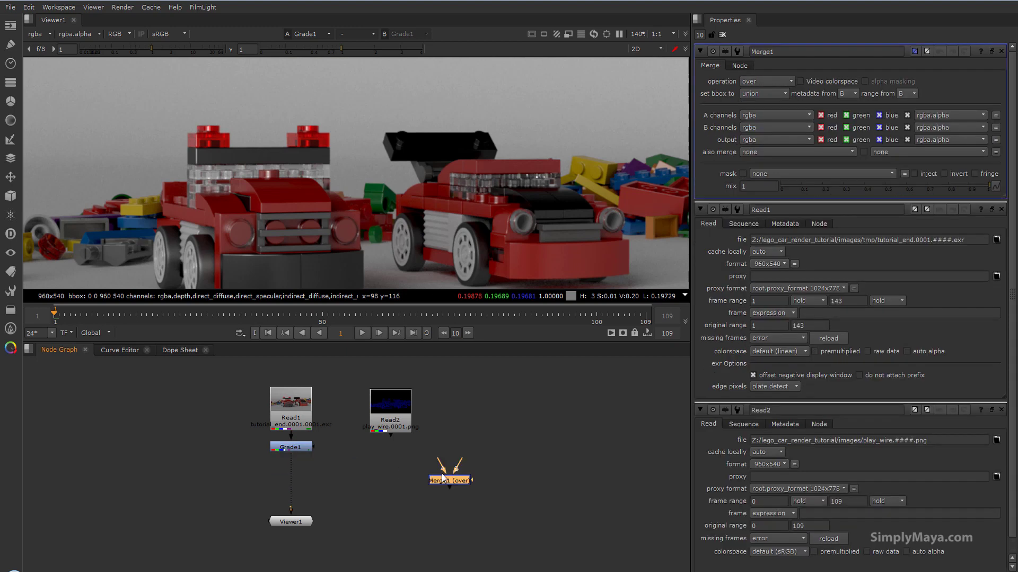
pyautogui.moveTo(441, 491); pyautogui.dragTo(297, 401)
pyautogui.moveTo(353, 471); pyautogui.dragTo(385, 427)
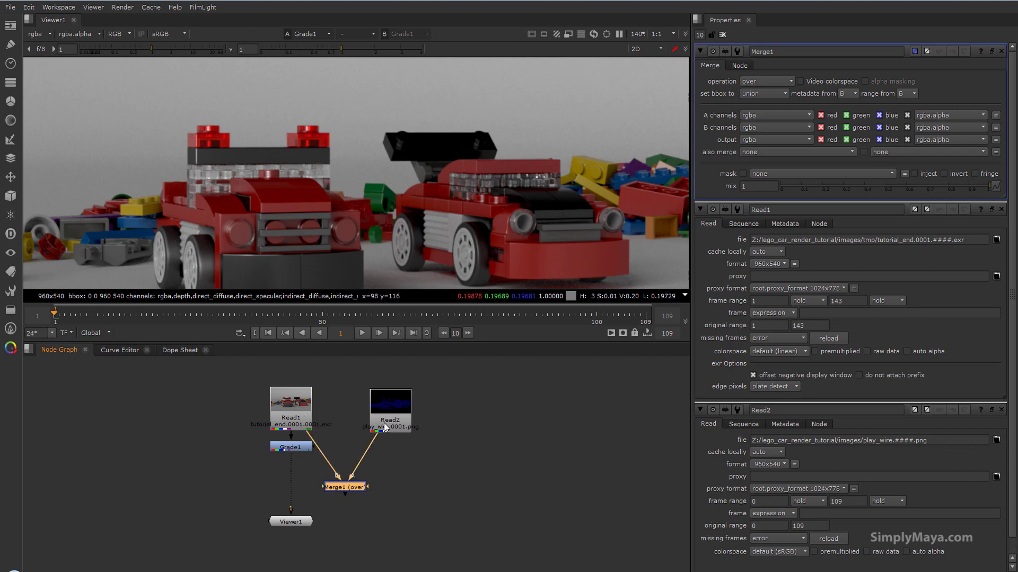
pyautogui.click(771, 79)
pyautogui.click(773, 238)
pyautogui.moveTo(345, 494); pyautogui.dragTo(348, 527)
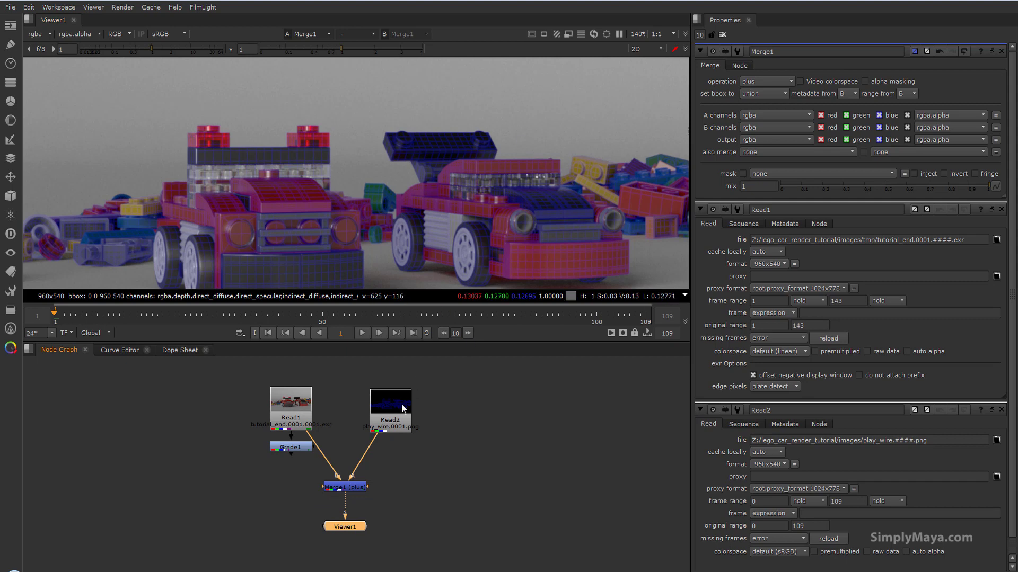
pyautogui.moveTo(402, 408); pyautogui.dragTo(404, 399)
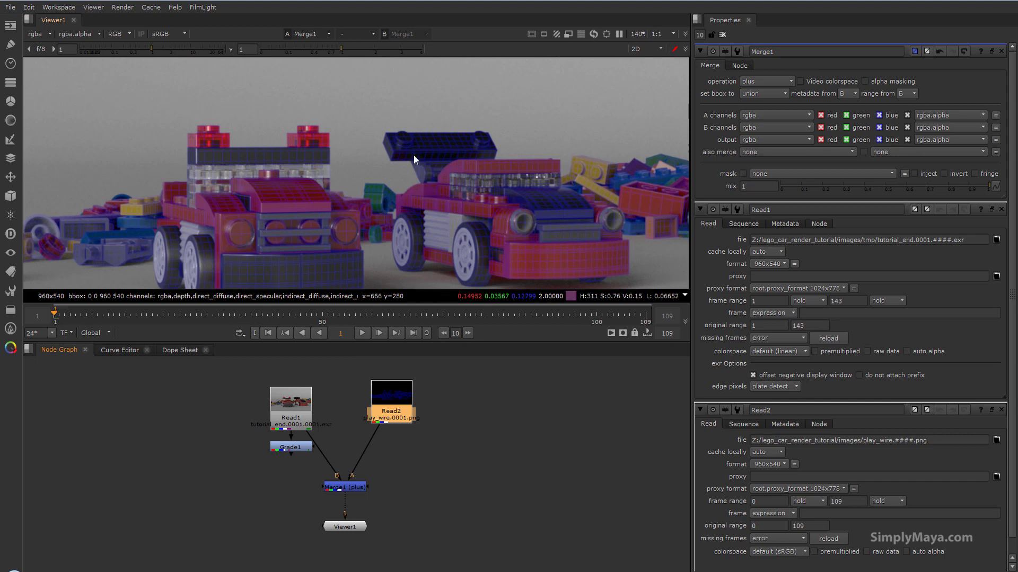
pyautogui.moveTo(373, 237); pyautogui.dragTo(362, 192, button='middle')
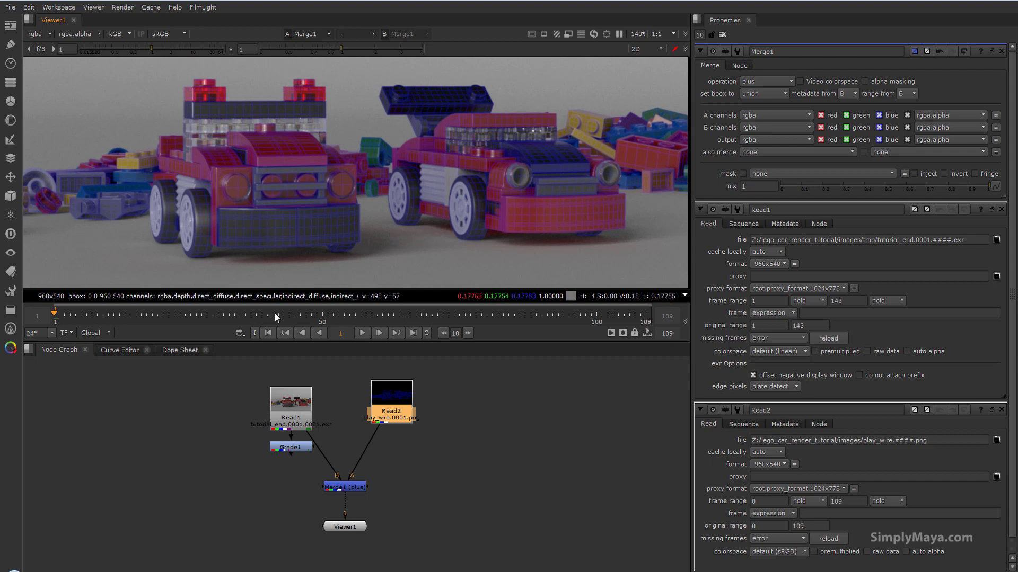
pyautogui.click(365, 332)
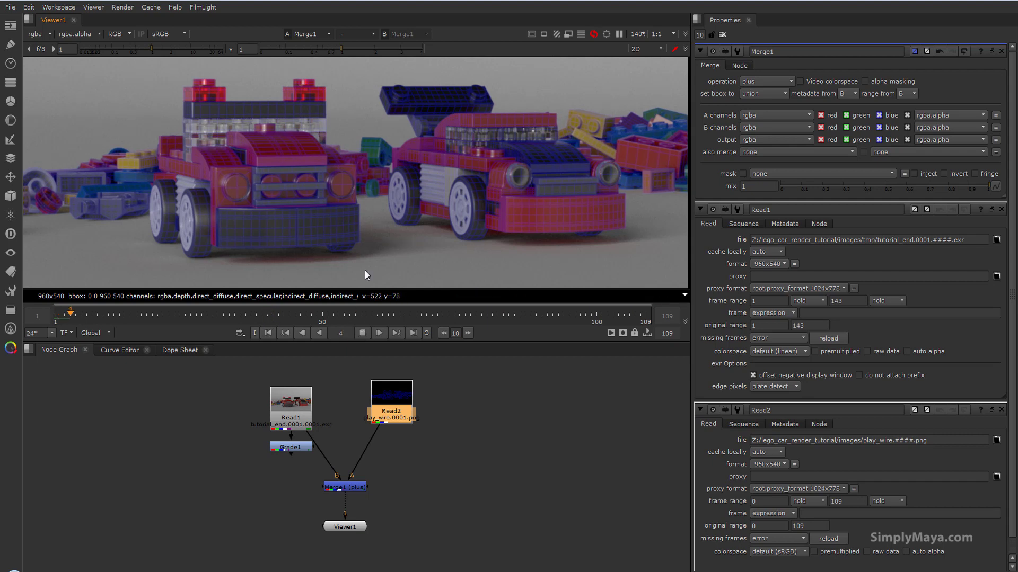